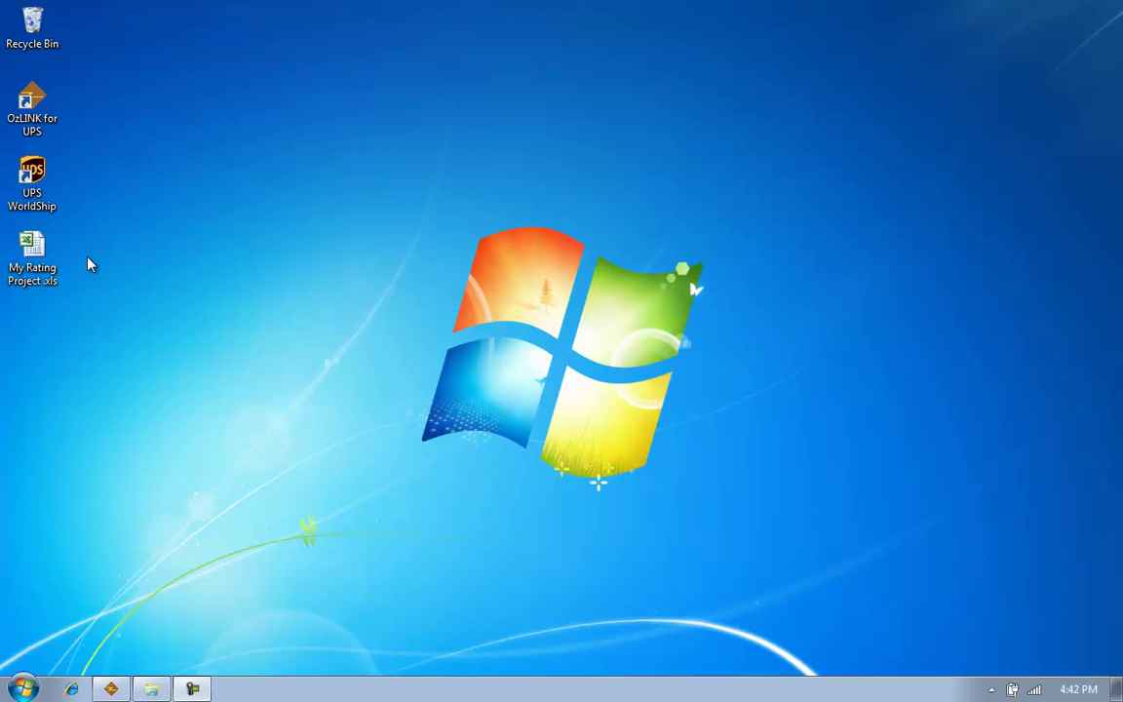
# Open the My Rating Project.xls workbook from the desktop in Excel
pyautogui.click(53, 258)
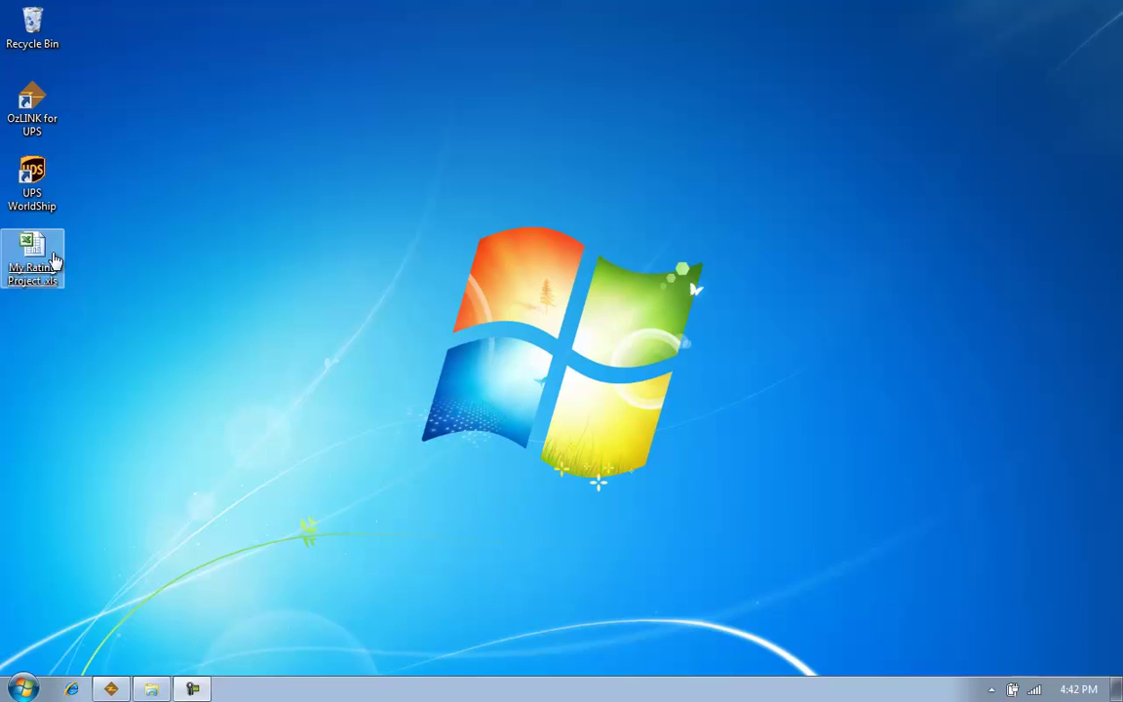
pyautogui.doubleClick(39, 255)
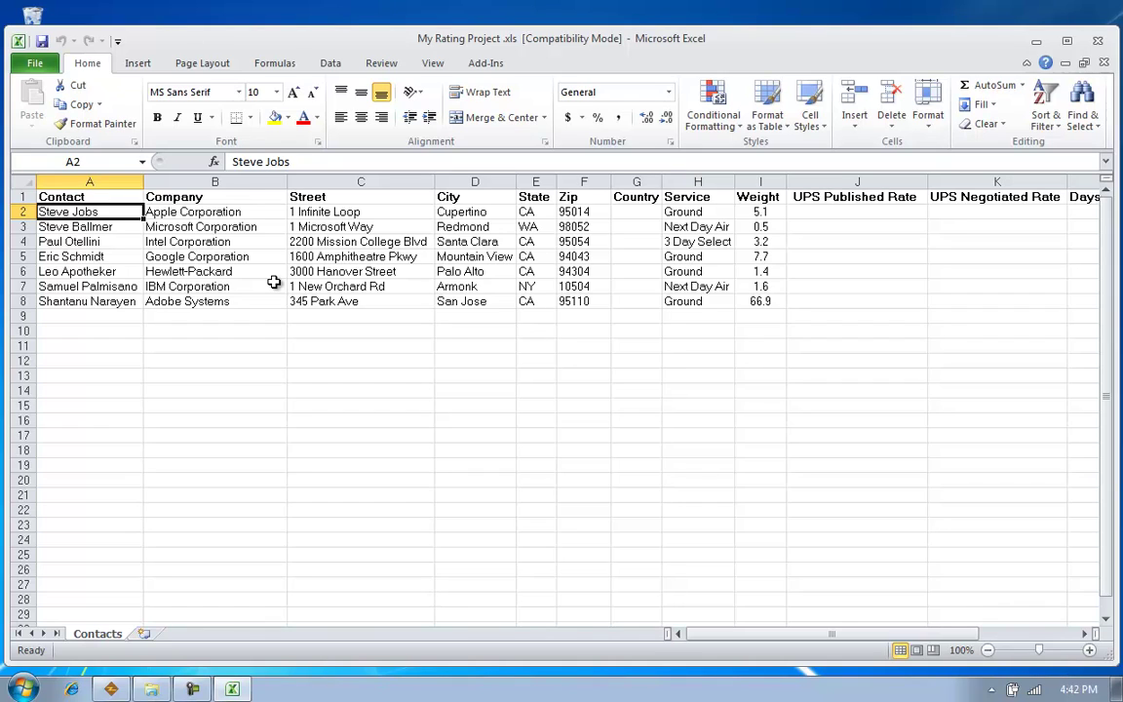
# Show the OzLINK UPS commands (Send to UPS, Setup, Styles) on the Add-Ins ribbon
pyautogui.click(485, 64)
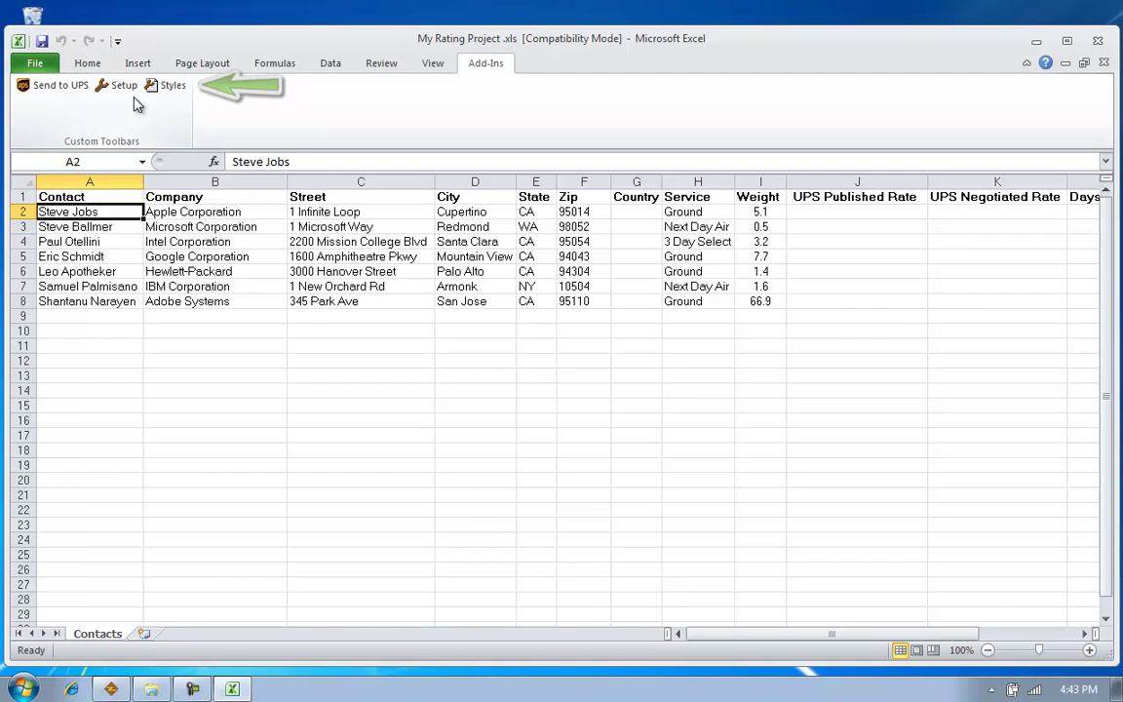
# Create a new UPS layout style named 'Rating' and select it as the active style
pyautogui.click(165, 90)
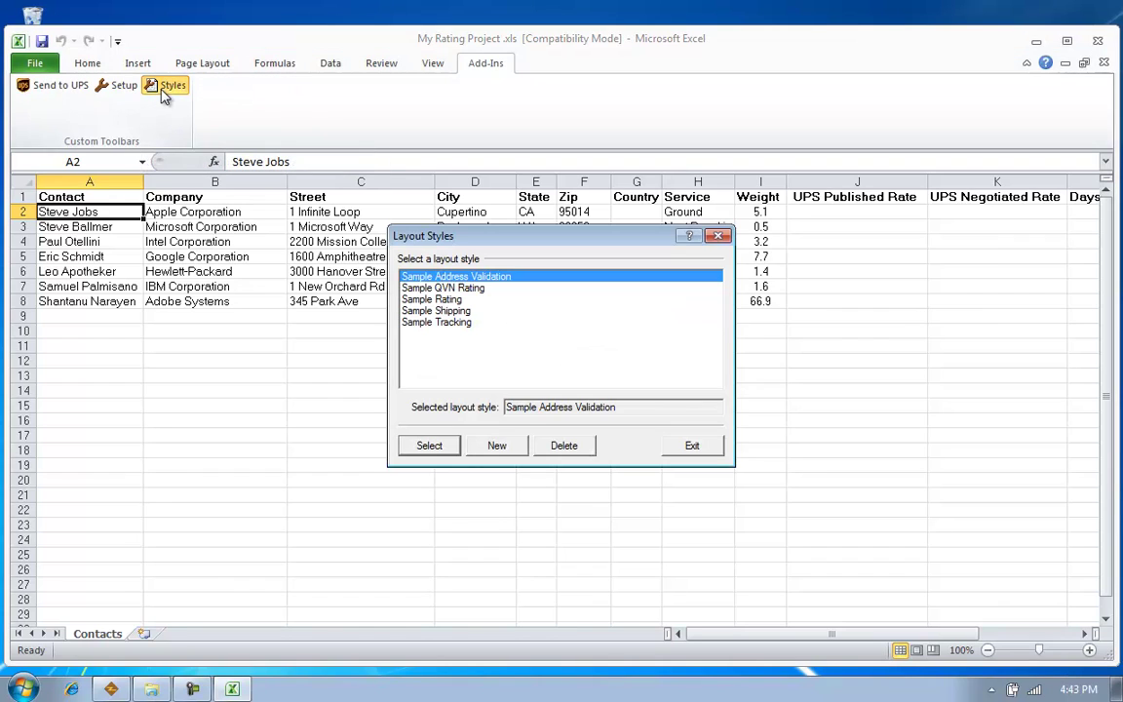
pyautogui.click(497, 454)
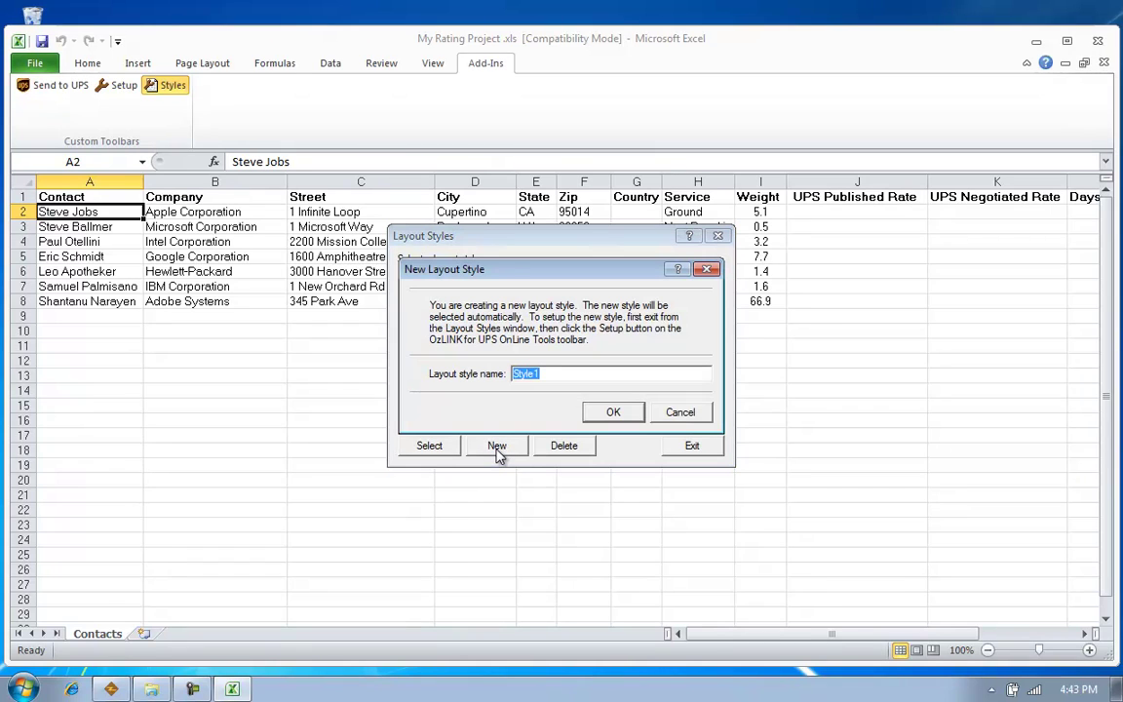
pyautogui.write('Rating')
pyautogui.press('Return')
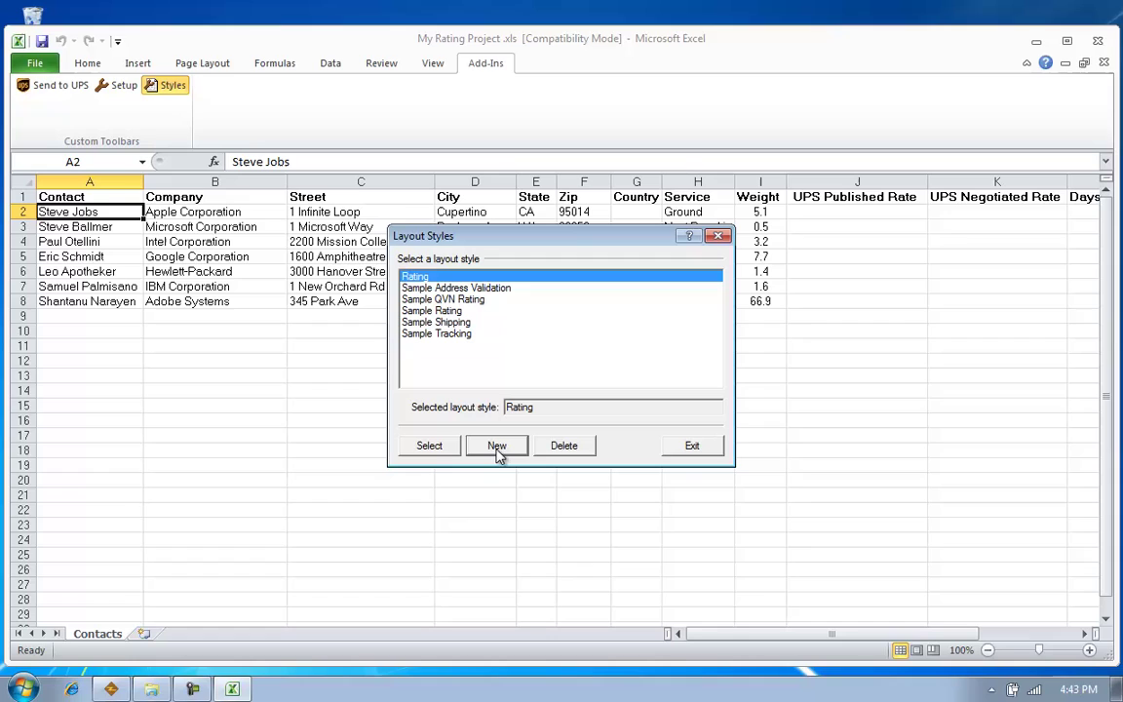
pyautogui.click(446, 445)
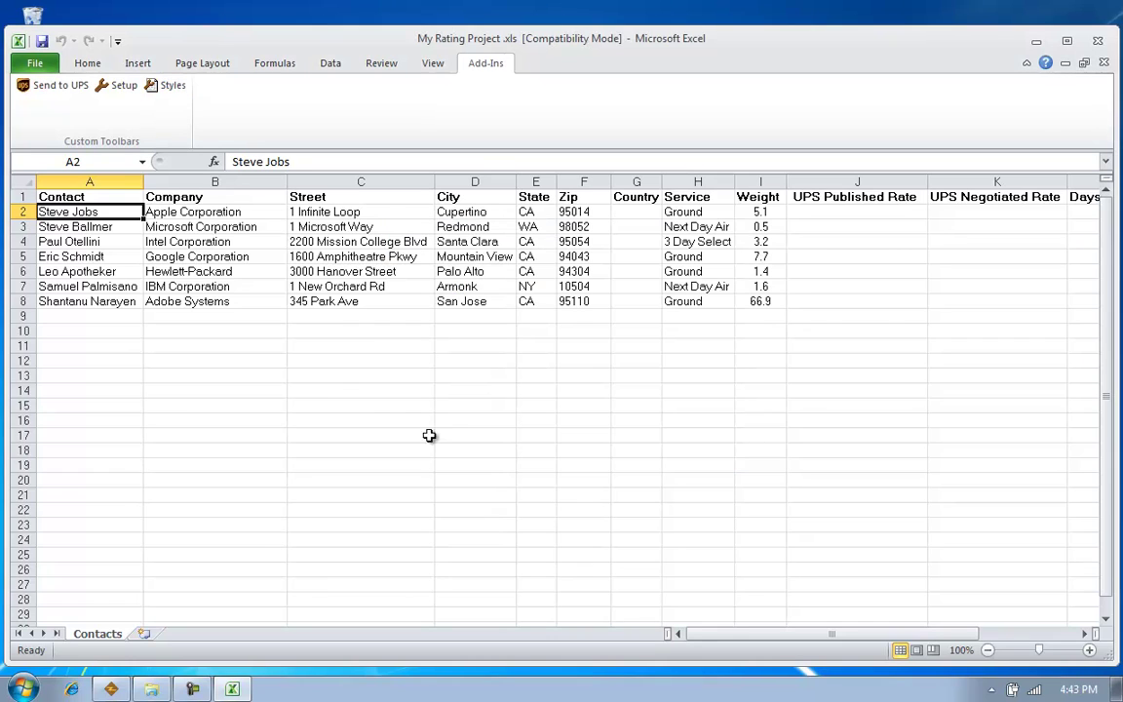
# In the Rating setup, turn off Process shipments and turn on Rate packages, Automatically advance and Automatically process next row
pyautogui.click(193, 200)
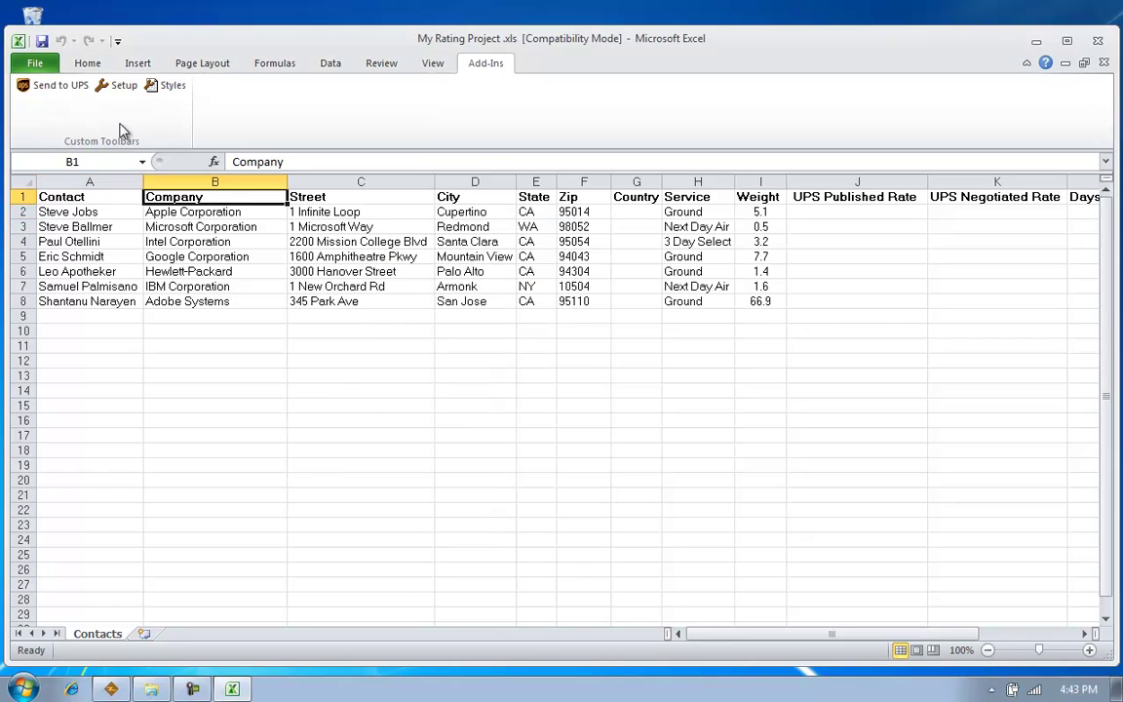
pyautogui.click(115, 86)
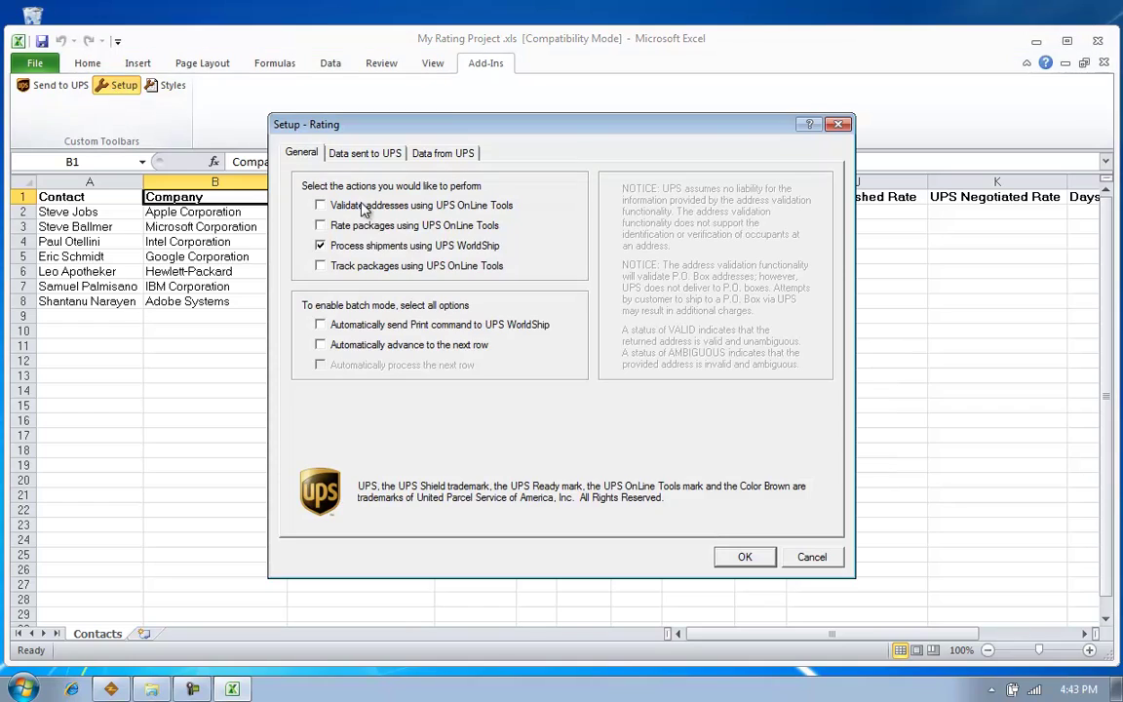
pyautogui.click(321, 245)
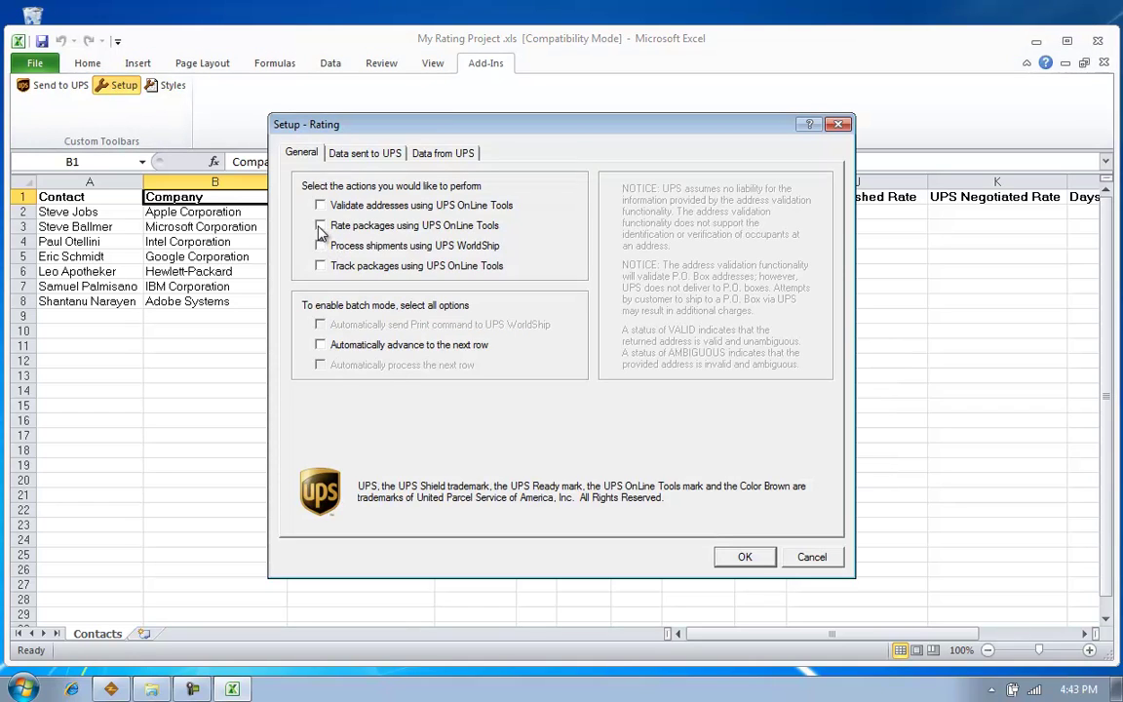
pyautogui.click(321, 225)
pyautogui.click(321, 345)
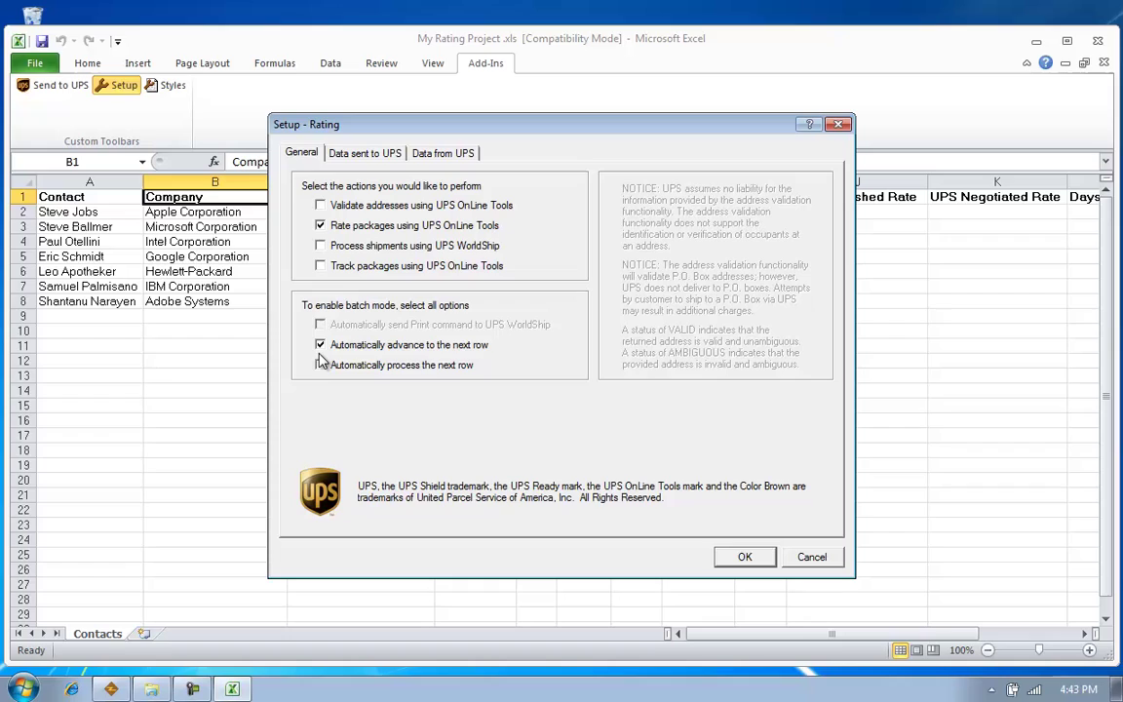
pyautogui.click(321, 364)
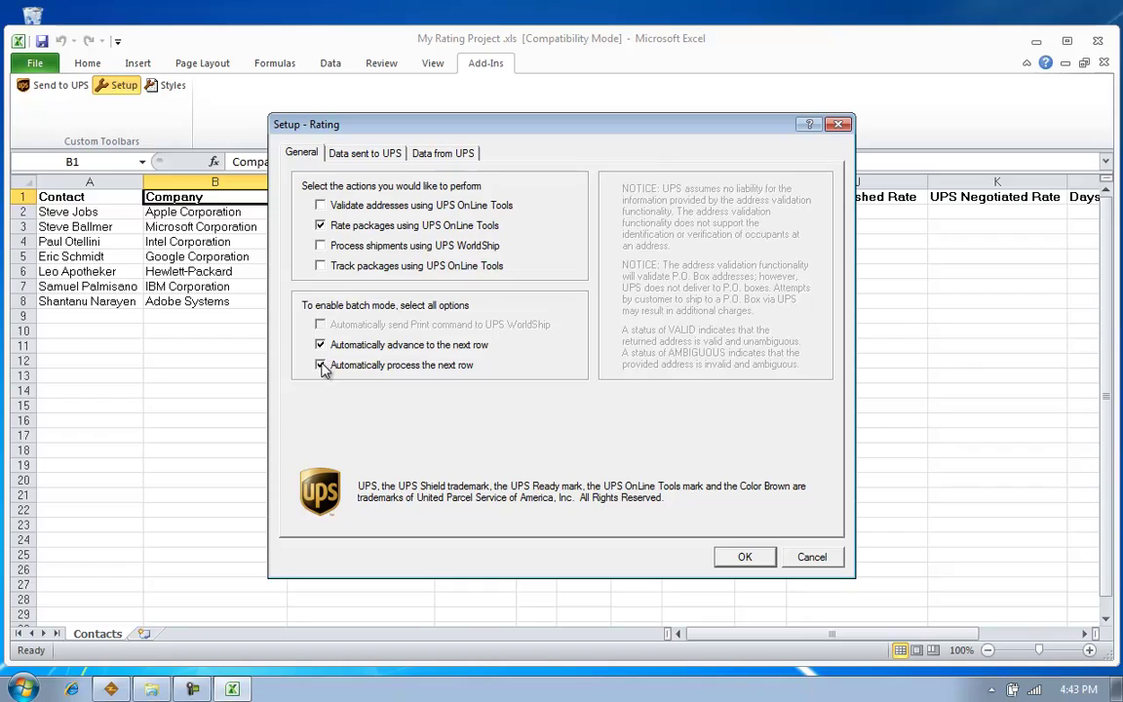
# Add City_or_Town, StateProvinceCounty, Postal_Code, Package::Weight and Service_Type to the data sent to UPS
pyautogui.click(388, 156)
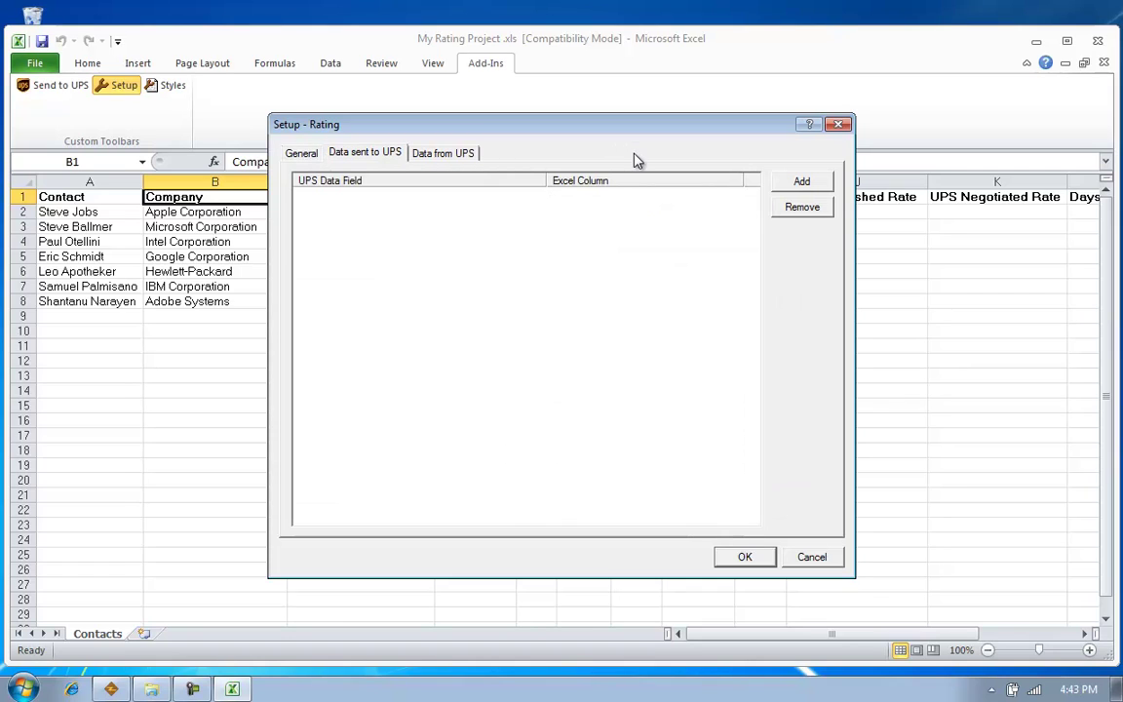
pyautogui.click(797, 182)
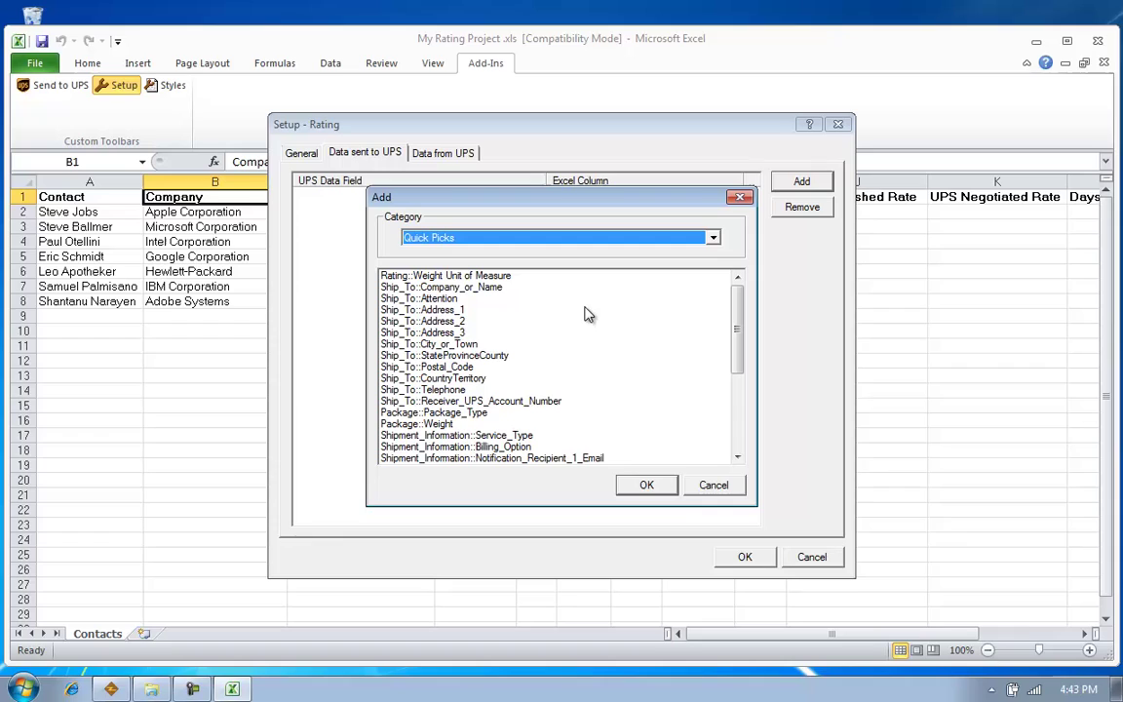
pyautogui.click(496, 346)
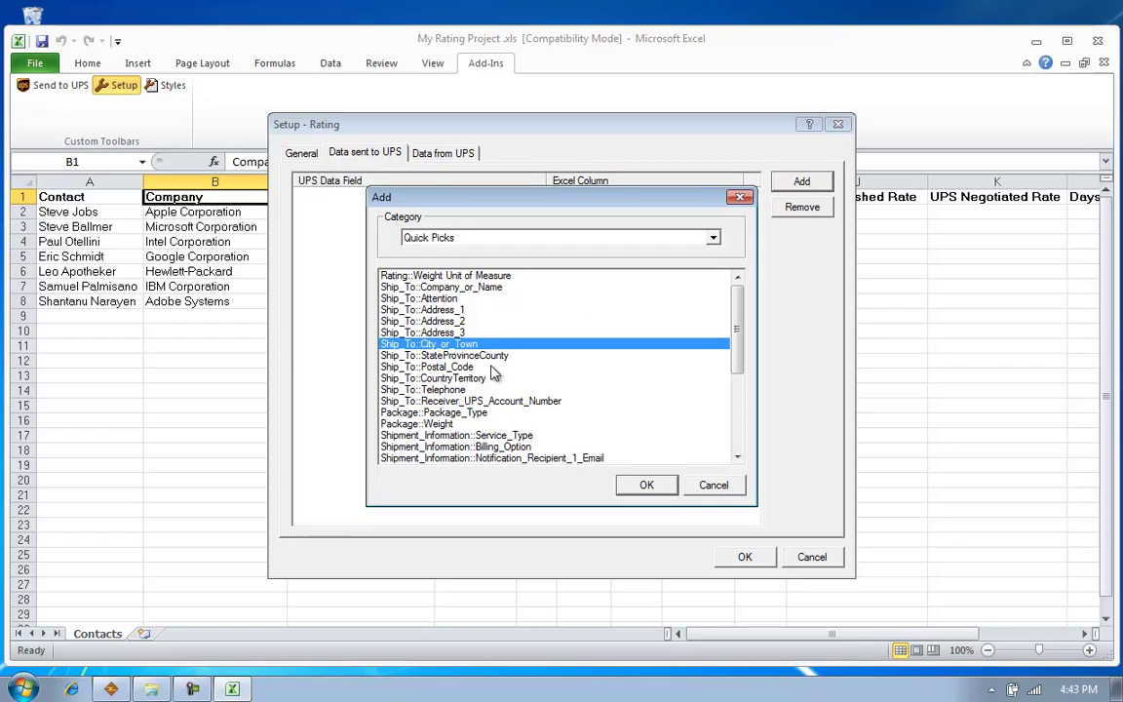
pyautogui.keyDown('ctrl'); pyautogui.click(476, 357); pyautogui.keyUp('ctrl')
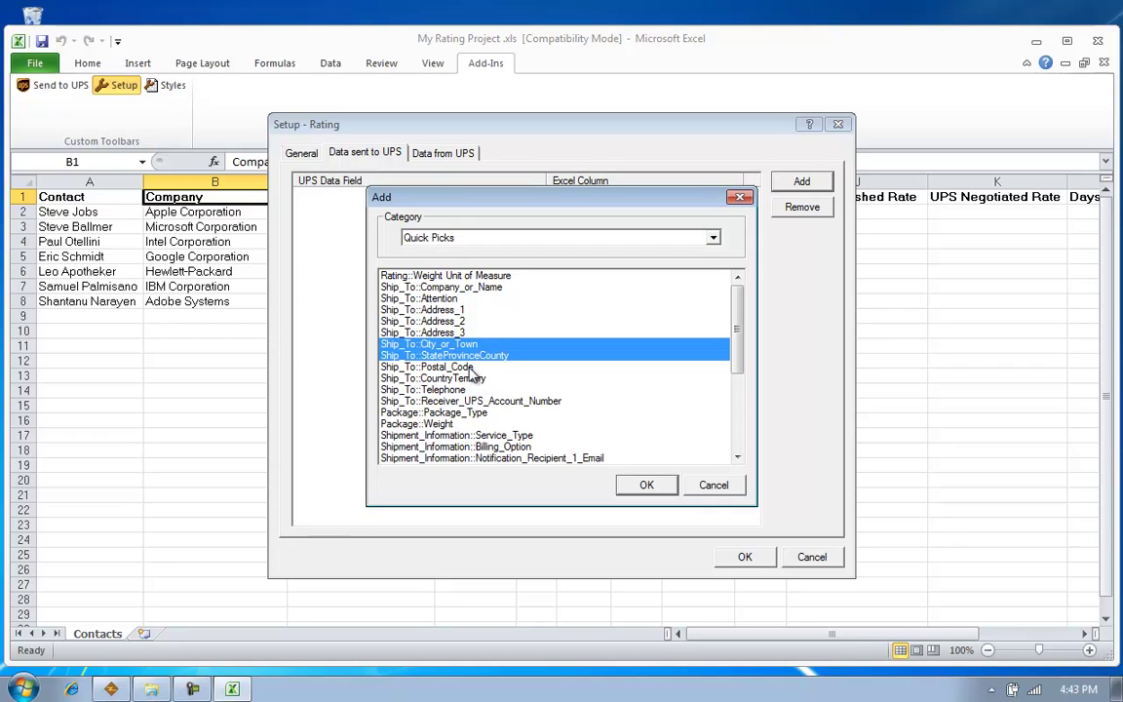
pyautogui.keyDown('ctrl'); pyautogui.click(468, 368); pyautogui.keyUp('ctrl')
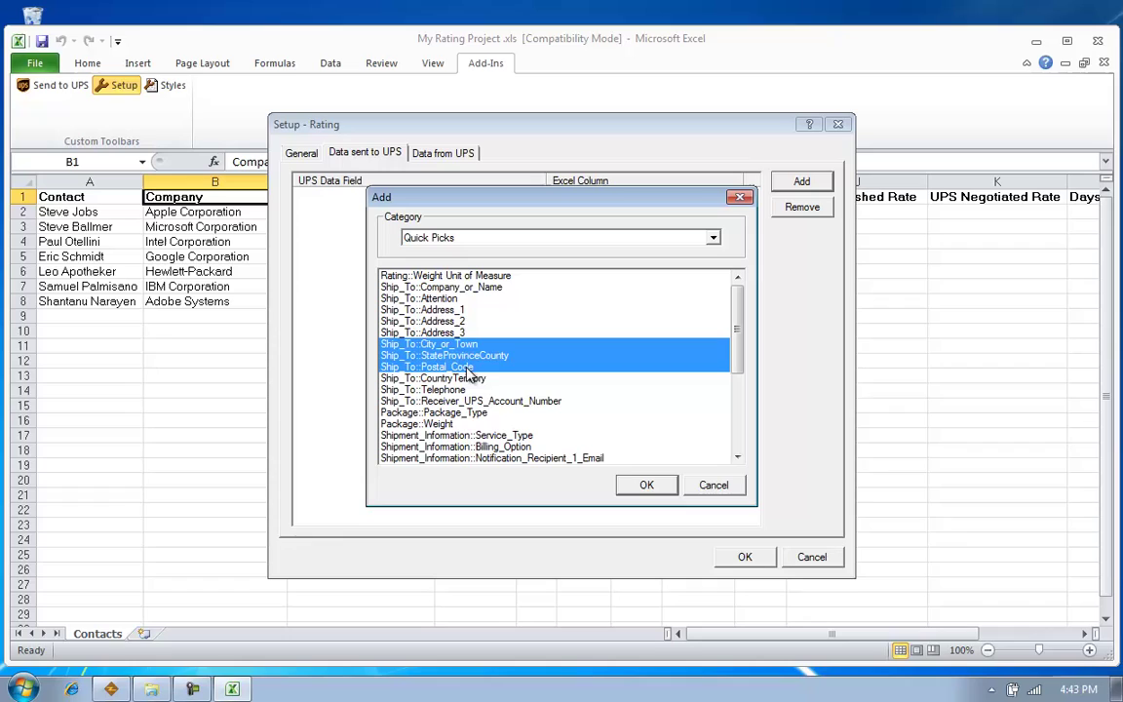
pyautogui.keyDown('ctrl'); pyautogui.click(460, 425); pyautogui.keyUp('ctrl')
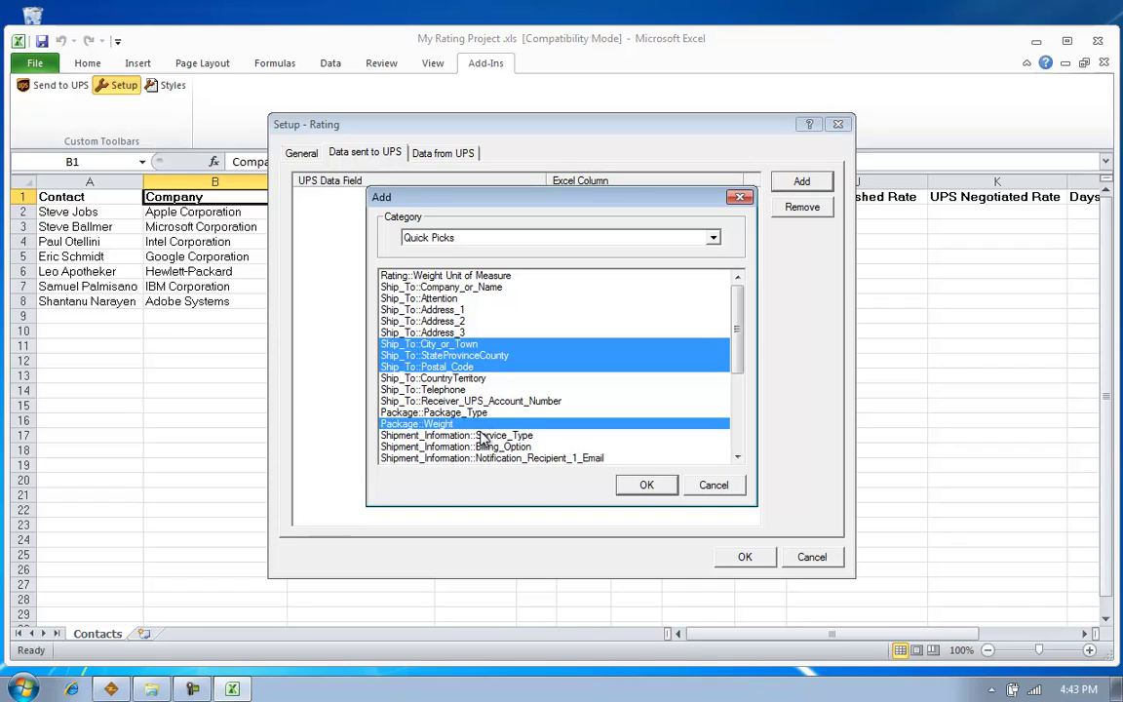
pyautogui.keyDown('ctrl'); pyautogui.click(489, 436); pyautogui.keyUp('ctrl')
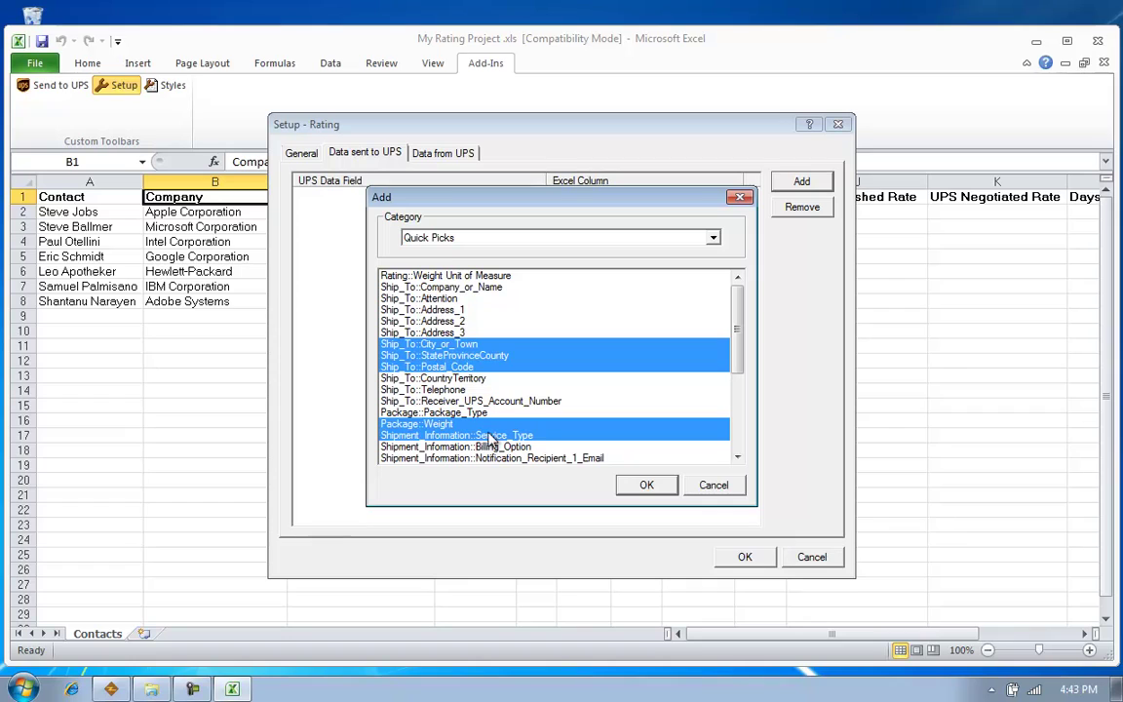
pyautogui.click(644, 485)
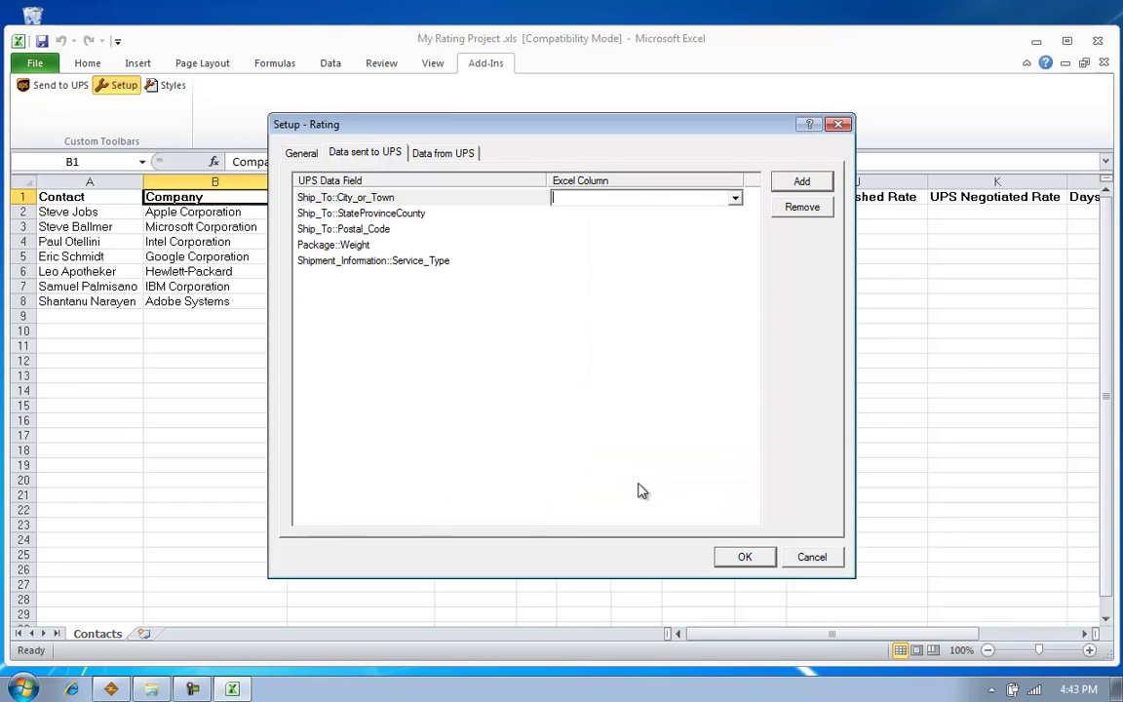
# Map City_or_Town to column D - City, StateProvinceCounty to E - State and Postal_Code to F - Zip
pyautogui.click(735, 199)
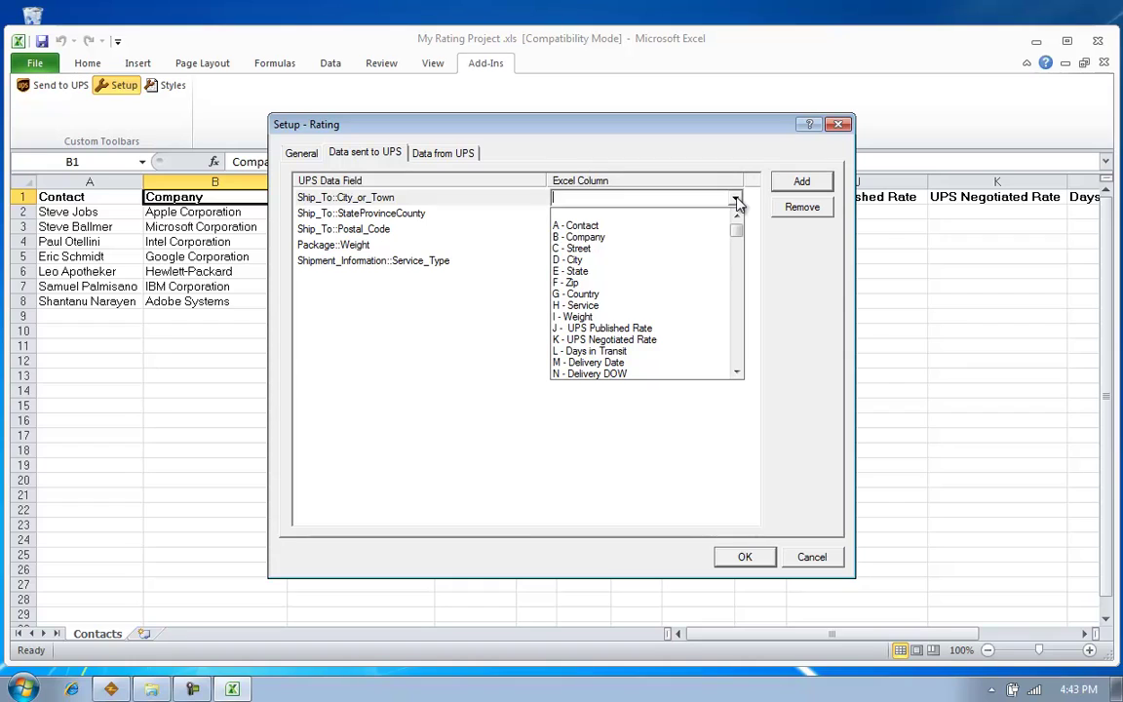
pyautogui.click(672, 260)
pyautogui.click(706, 214)
pyautogui.click(735, 214)
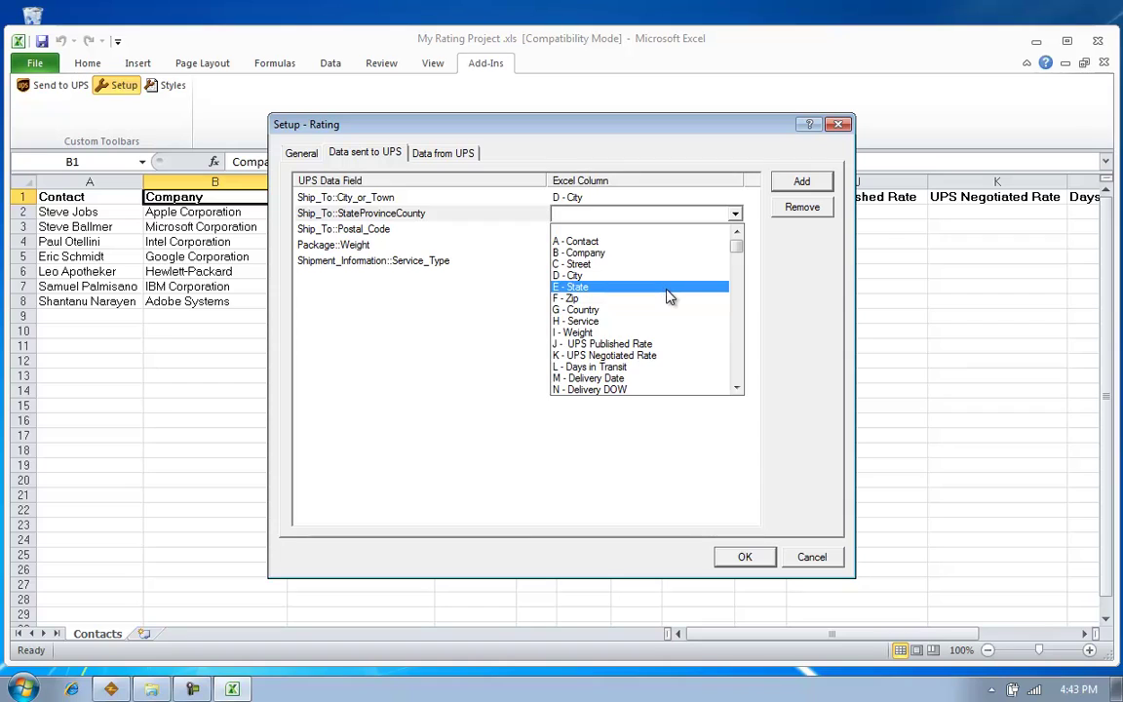
pyautogui.click(668, 296)
pyautogui.click(702, 229)
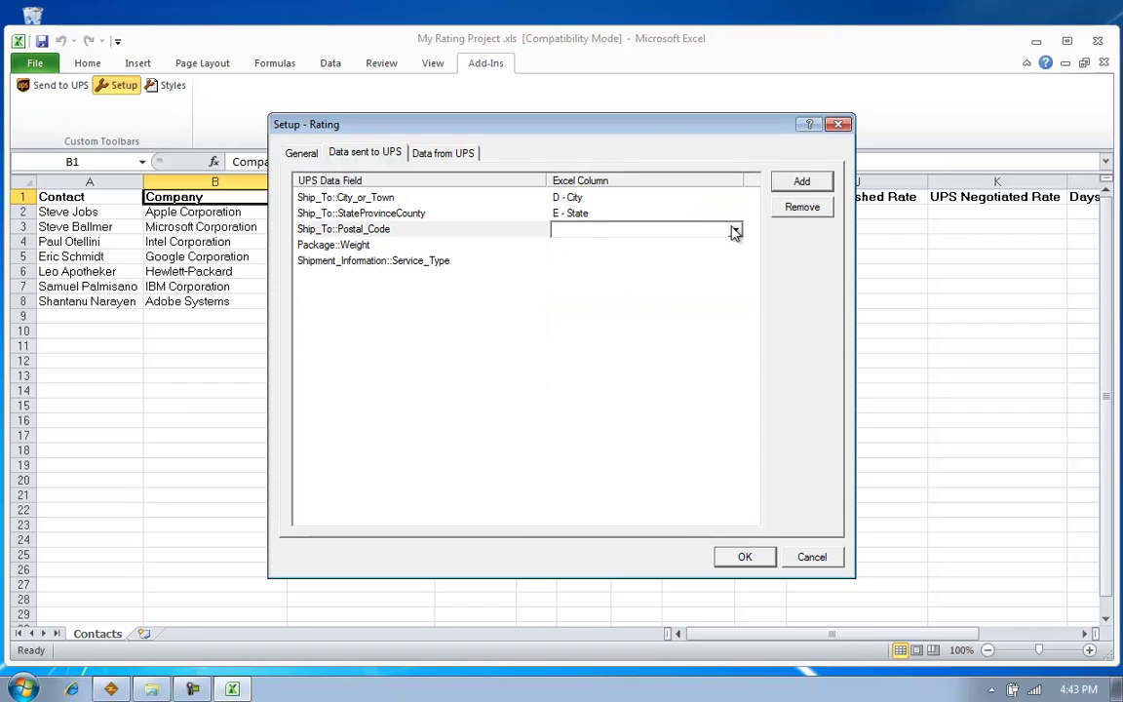
pyautogui.click(734, 229)
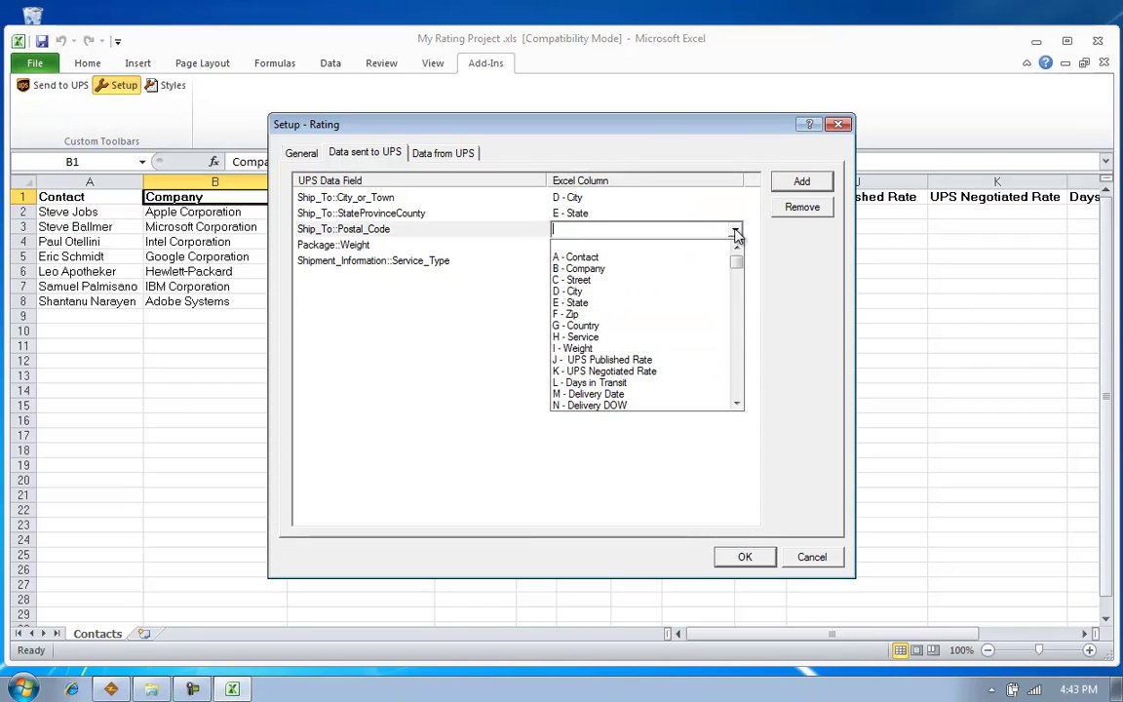
pyautogui.click(657, 316)
# Map Package::Weight to column I - Weight and Service_Type to column H - Service
pyautogui.click(620, 245)
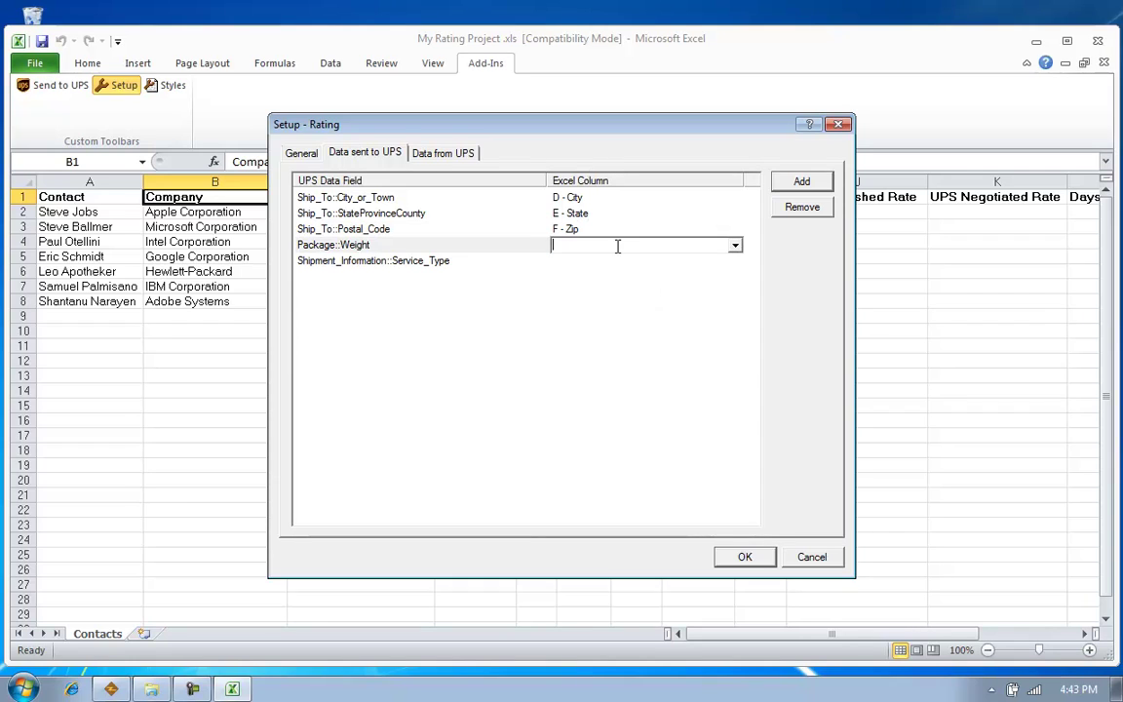
pyautogui.click(735, 246)
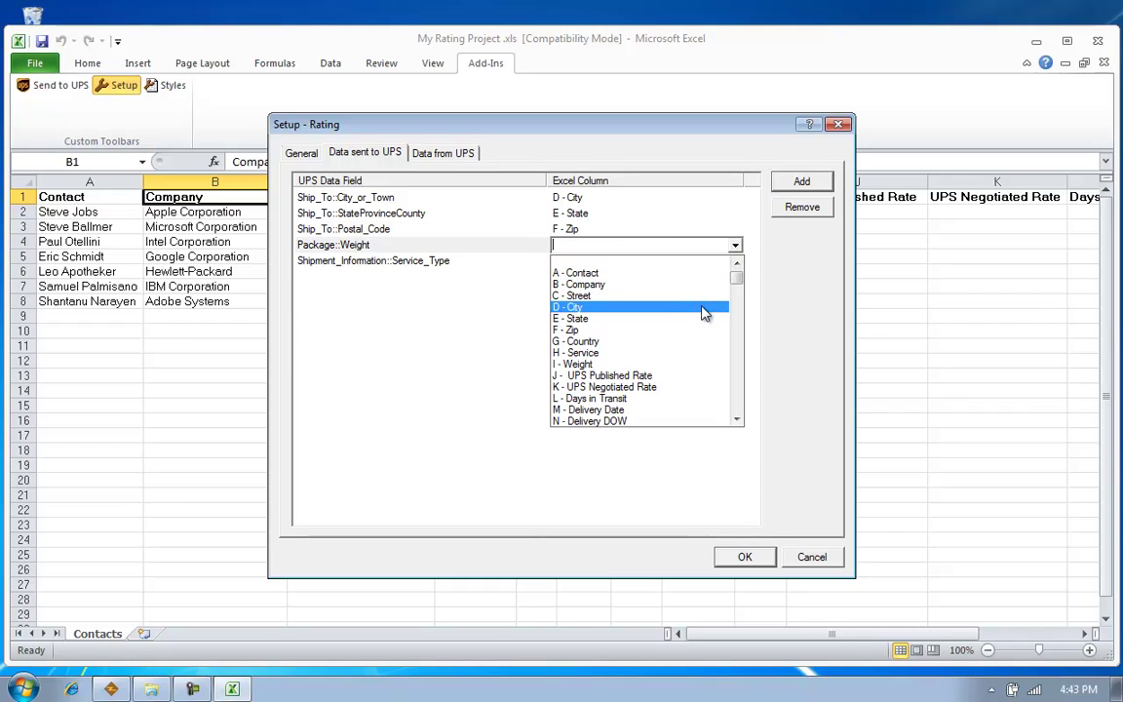
pyautogui.click(667, 364)
pyautogui.click(618, 260)
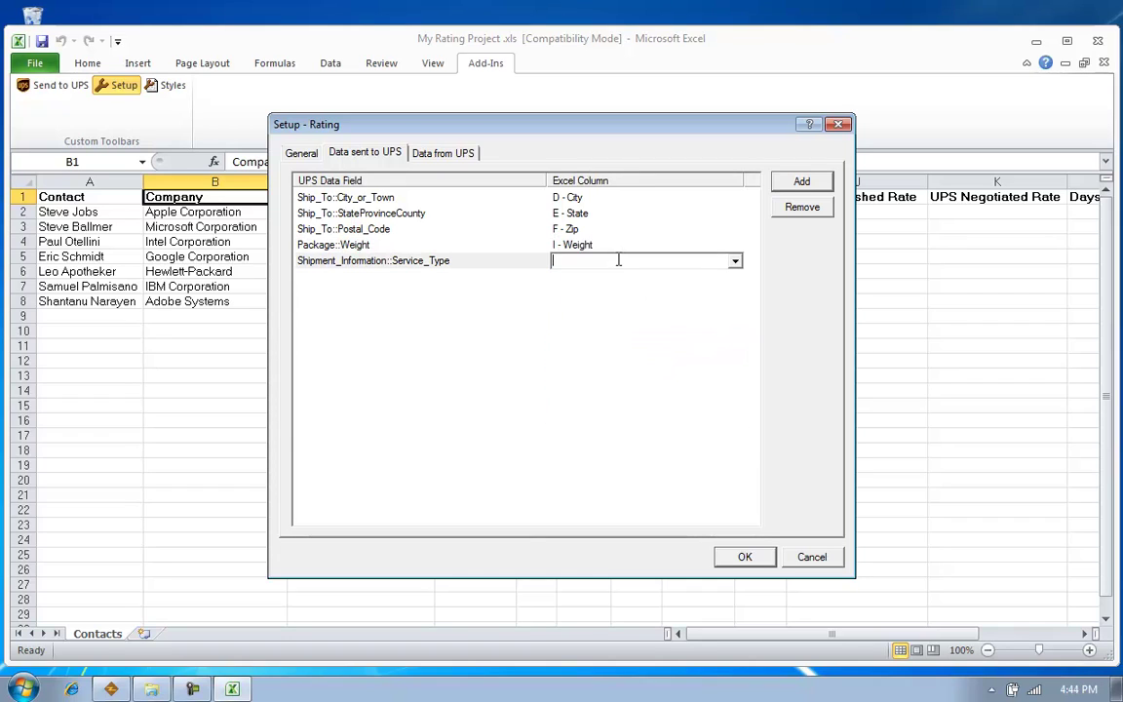
pyautogui.click(735, 261)
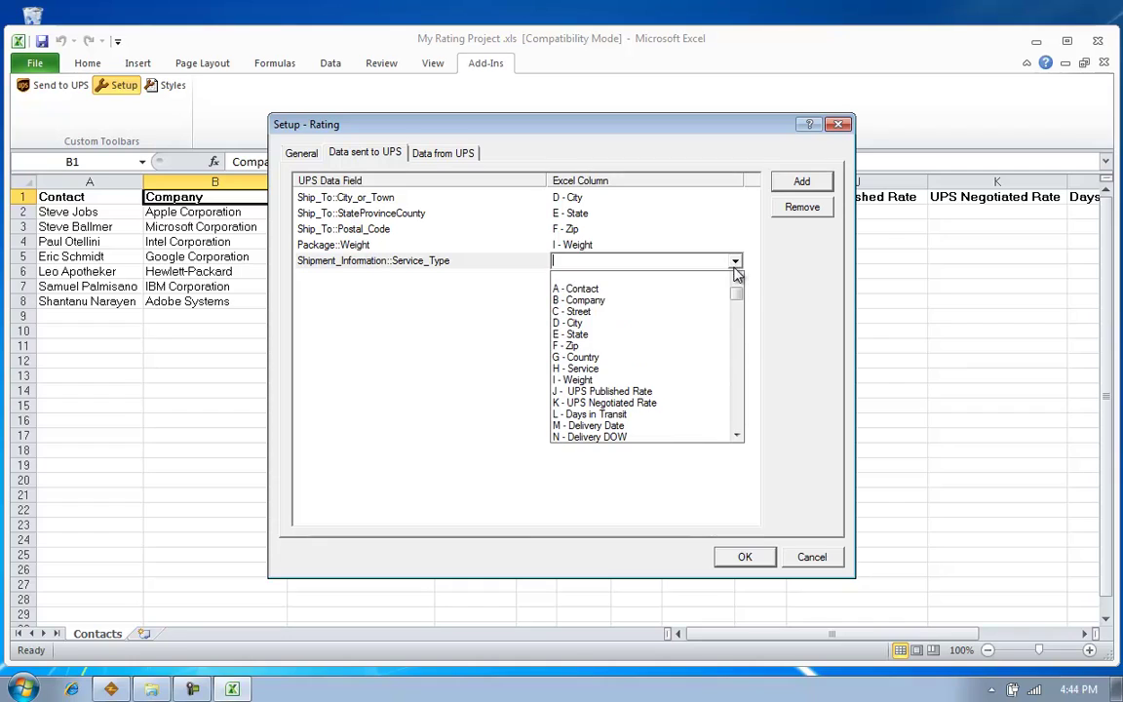
pyautogui.click(647, 368)
# Add all seven Rating fields, from Published Rate onward, to the data returned from UPS
pyautogui.click(474, 158)
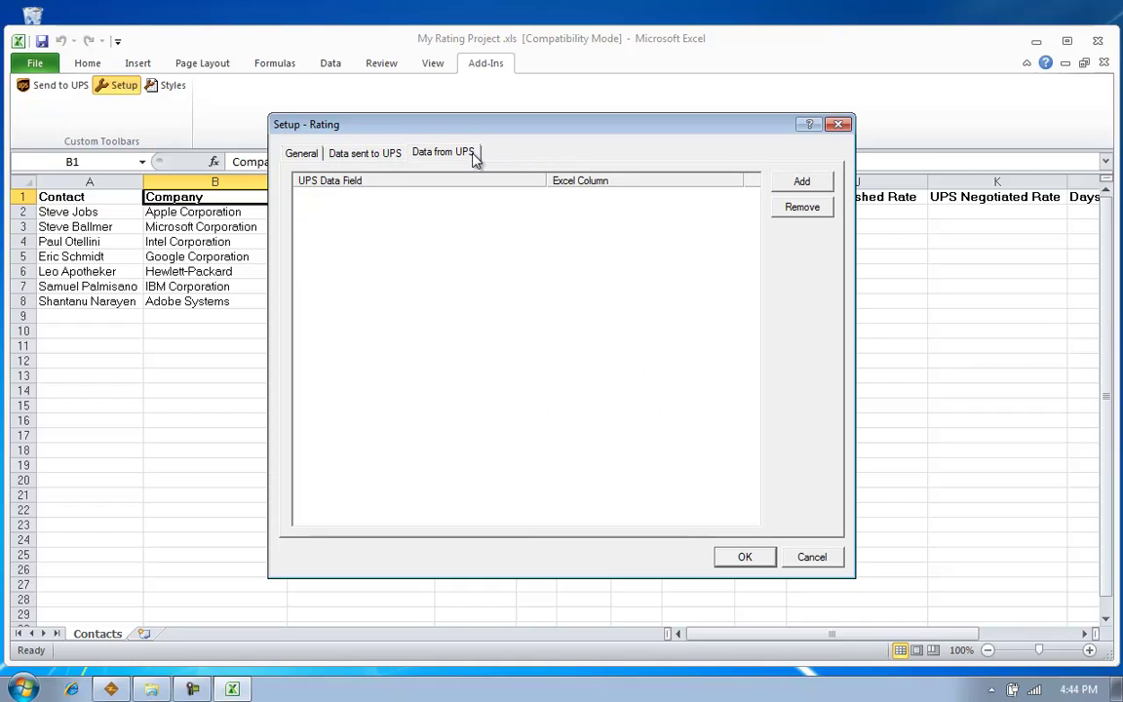
pyautogui.click(801, 183)
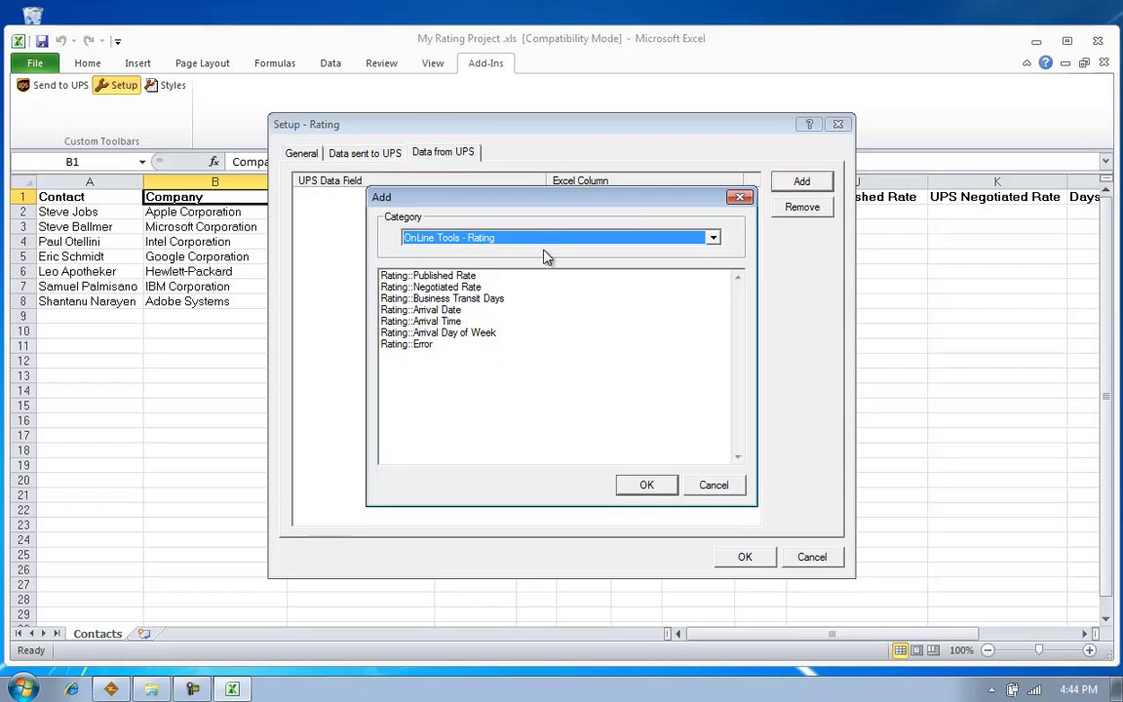
pyautogui.click(480, 277)
pyautogui.hotkey('shift', 'Down')
pyautogui.hotkey('shift', 'Down')
pyautogui.hotkey('shift', 'Down')
pyautogui.hotkey('shift', 'Down')
pyautogui.hotkey('shift', 'Down')
pyautogui.hotkey('shift', 'Down')
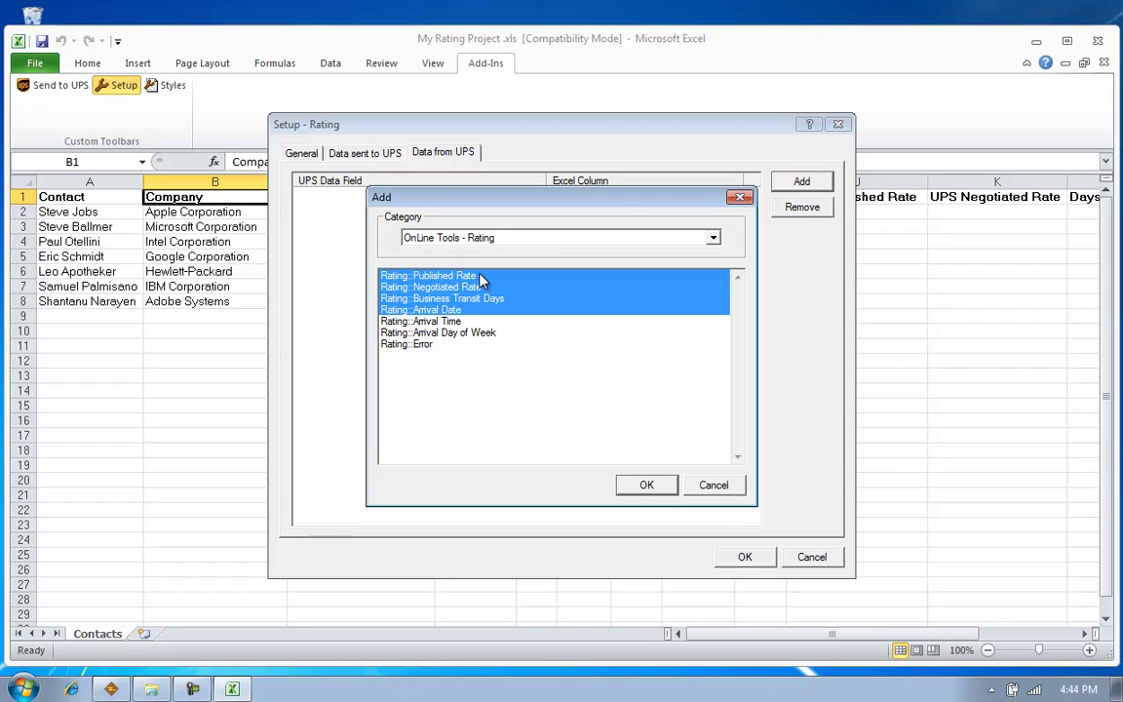
pyautogui.click(647, 485)
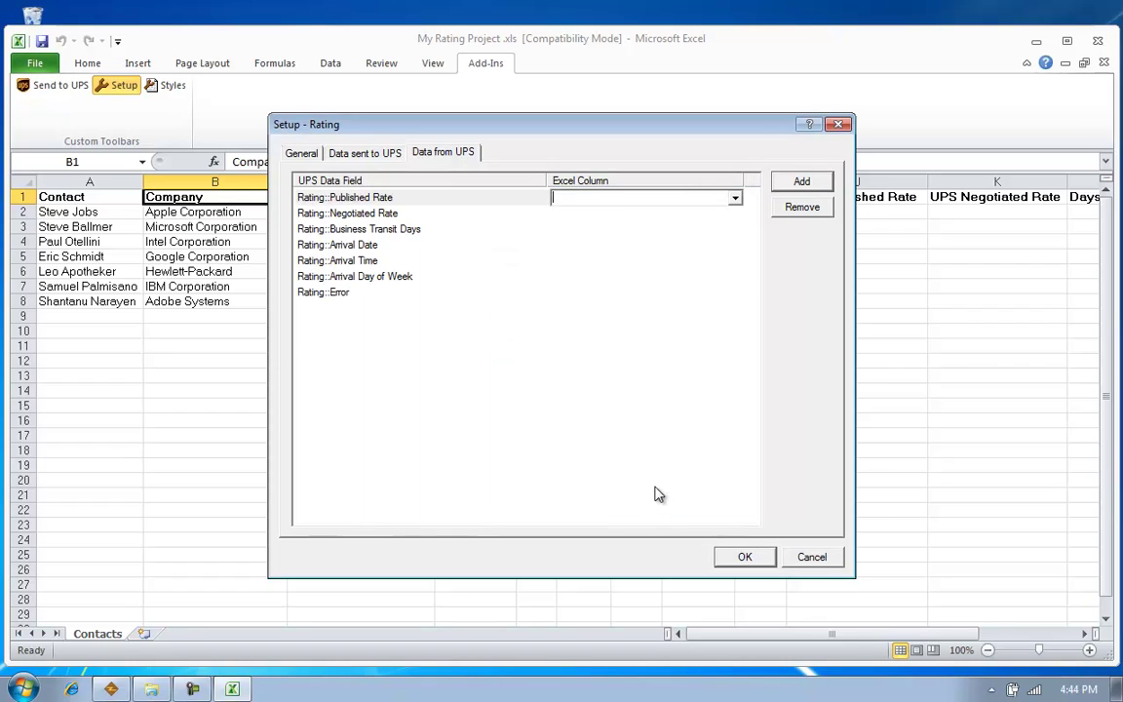
# Map Published Rate to J, Negotiated Rate to K, Business Transit Days to L and Arrival Date to M
pyautogui.click(734, 199)
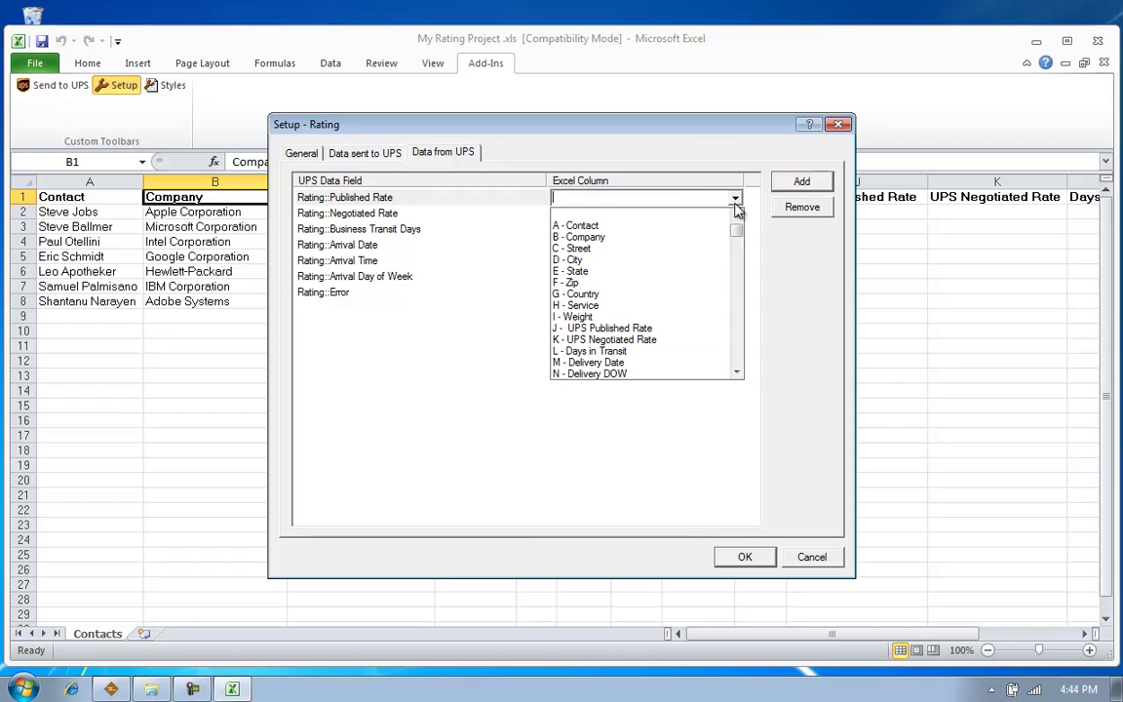
pyautogui.click(694, 328)
pyautogui.click(672, 213)
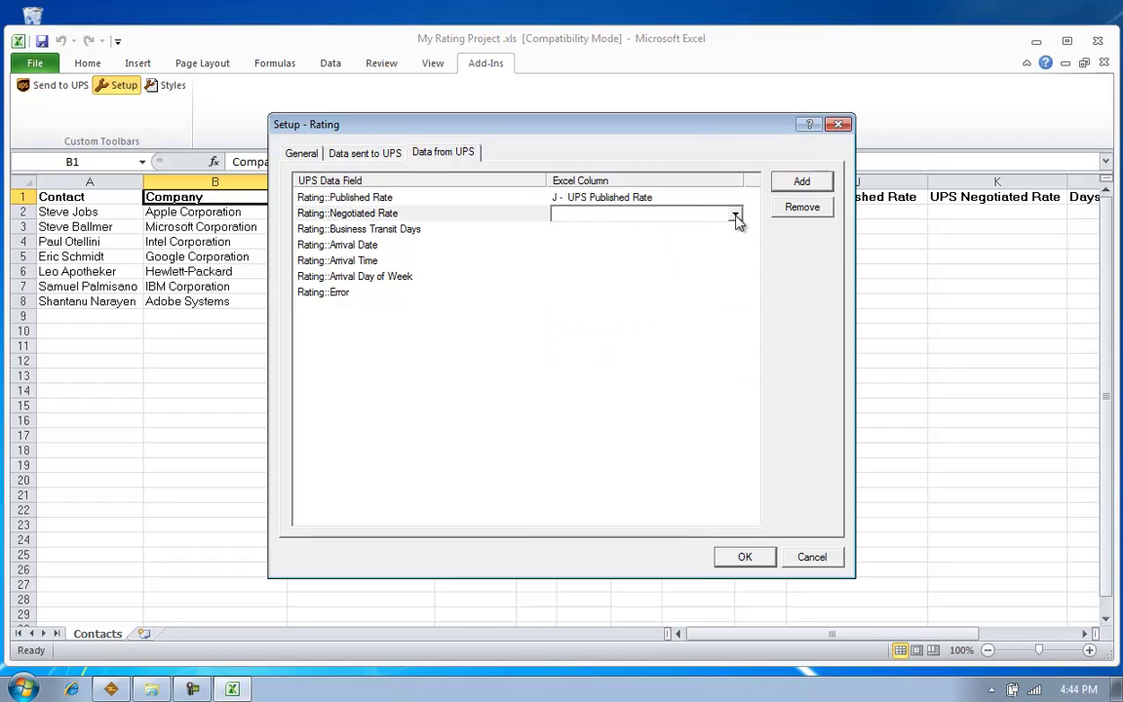
pyautogui.click(734, 213)
pyautogui.click(672, 356)
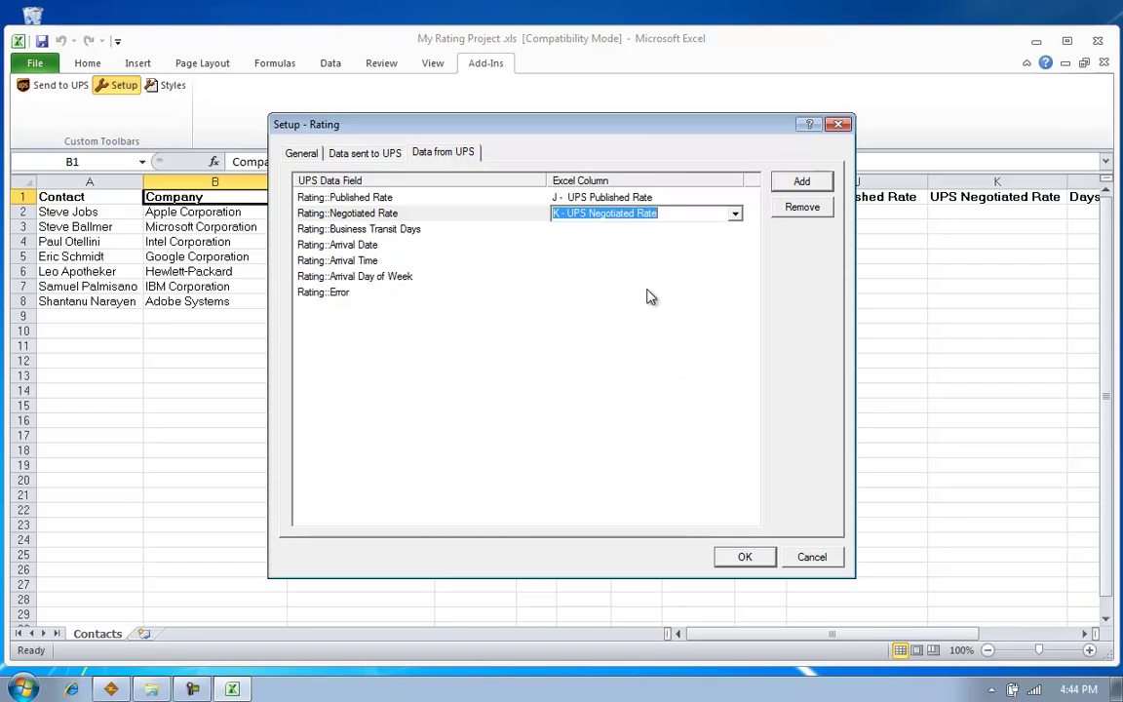
pyautogui.click(631, 229)
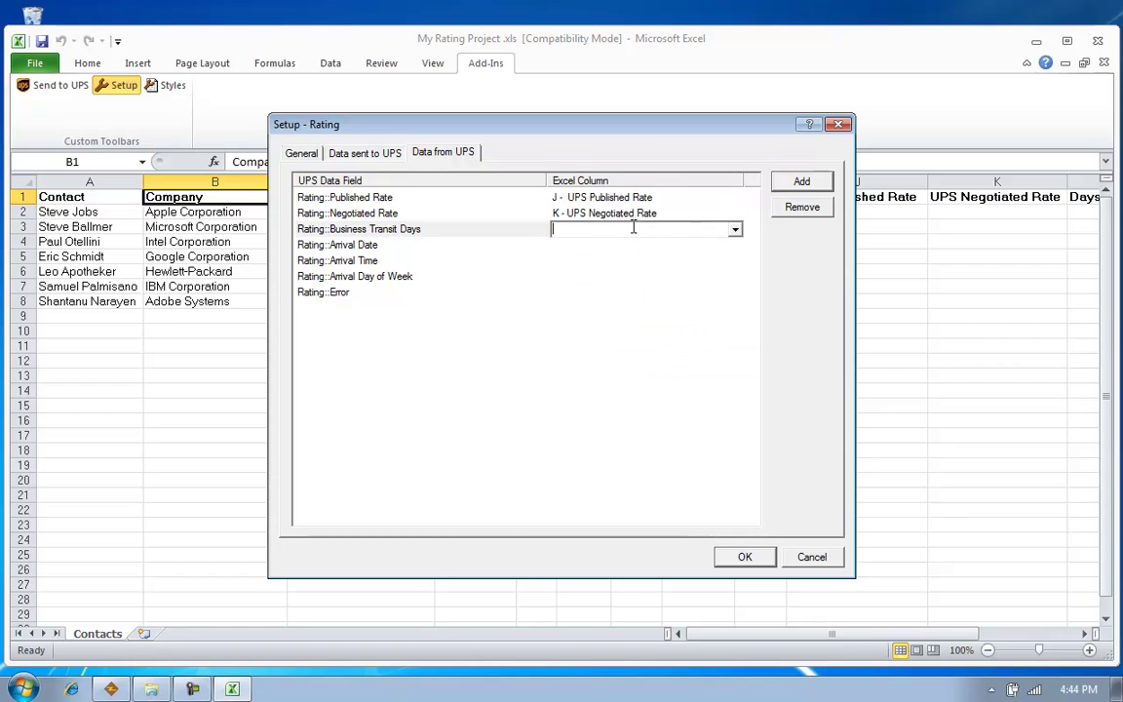
pyautogui.click(735, 231)
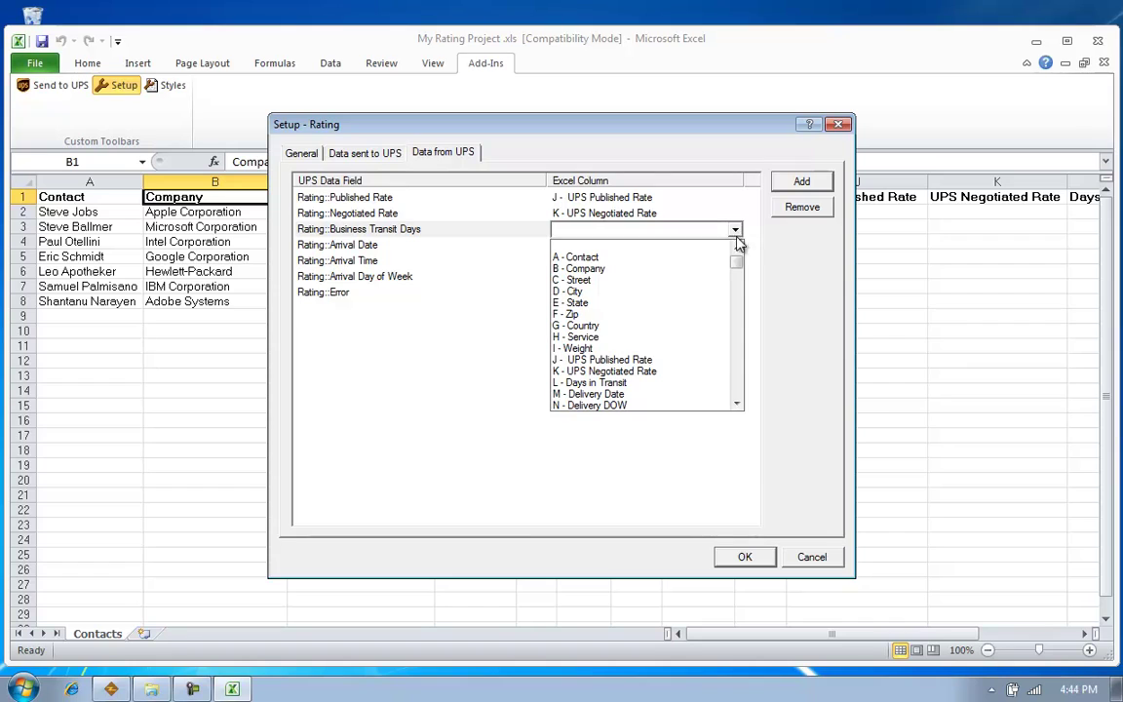
pyautogui.click(723, 388)
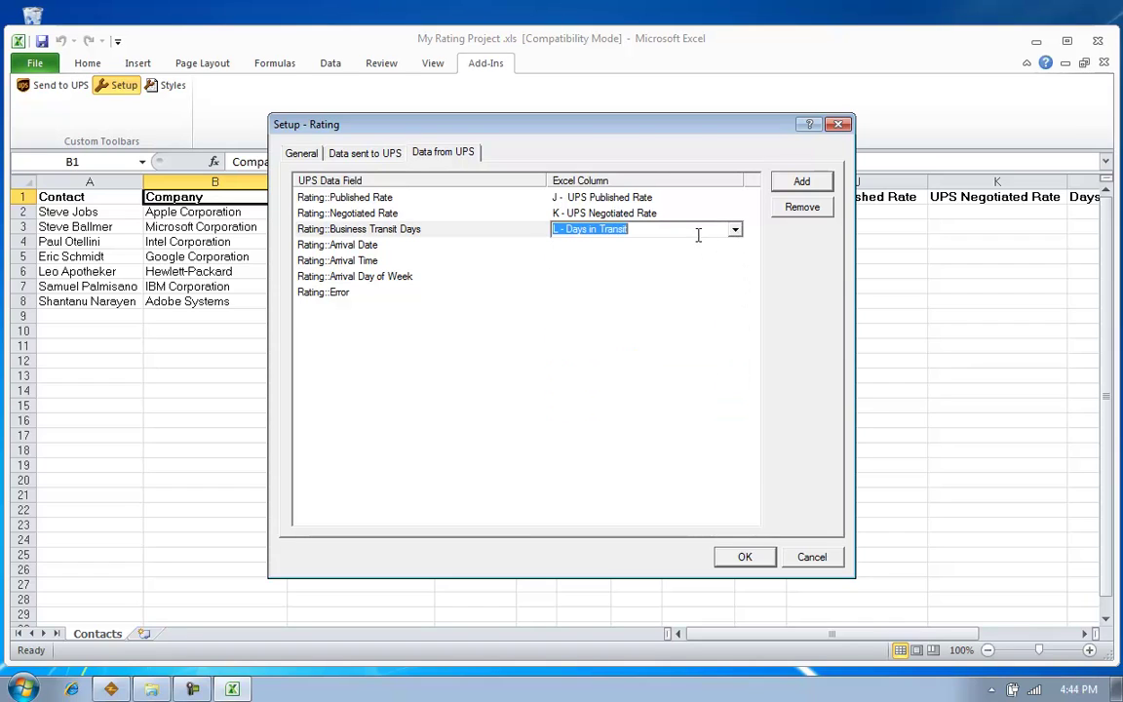
pyautogui.click(672, 245)
pyautogui.click(736, 247)
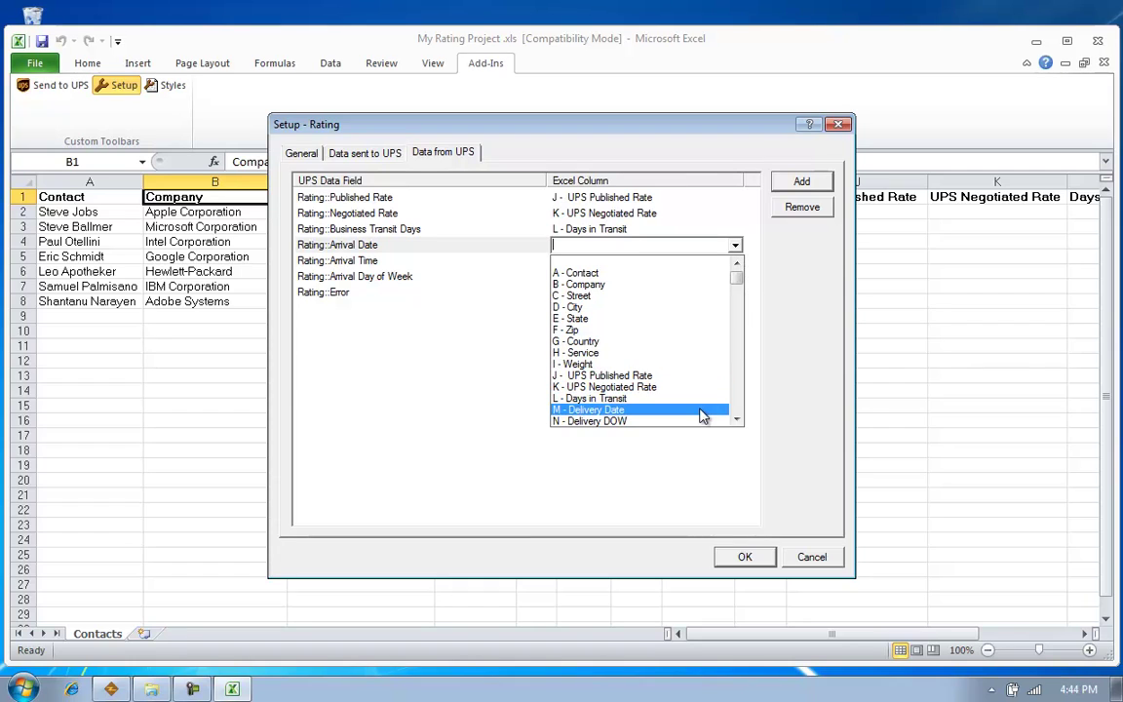
pyautogui.click(700, 414)
# Map Arrival Time to O, Arrival Day of Week to N and Error to P, then save the setup
pyautogui.click(632, 260)
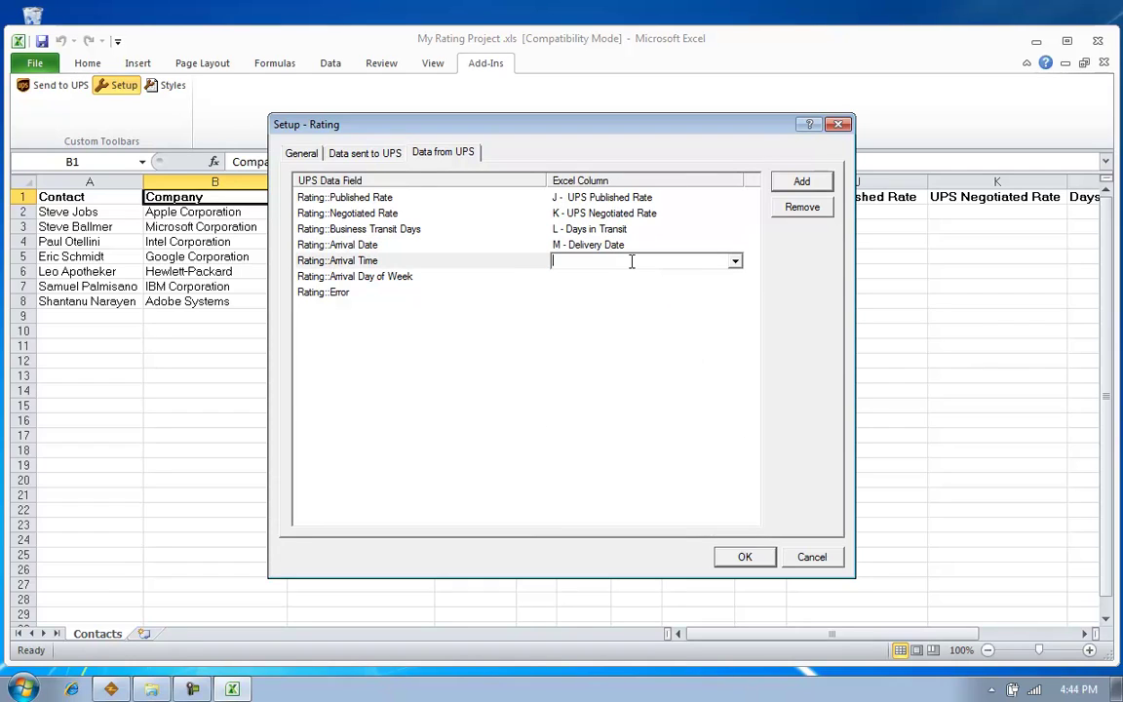
pyautogui.click(735, 260)
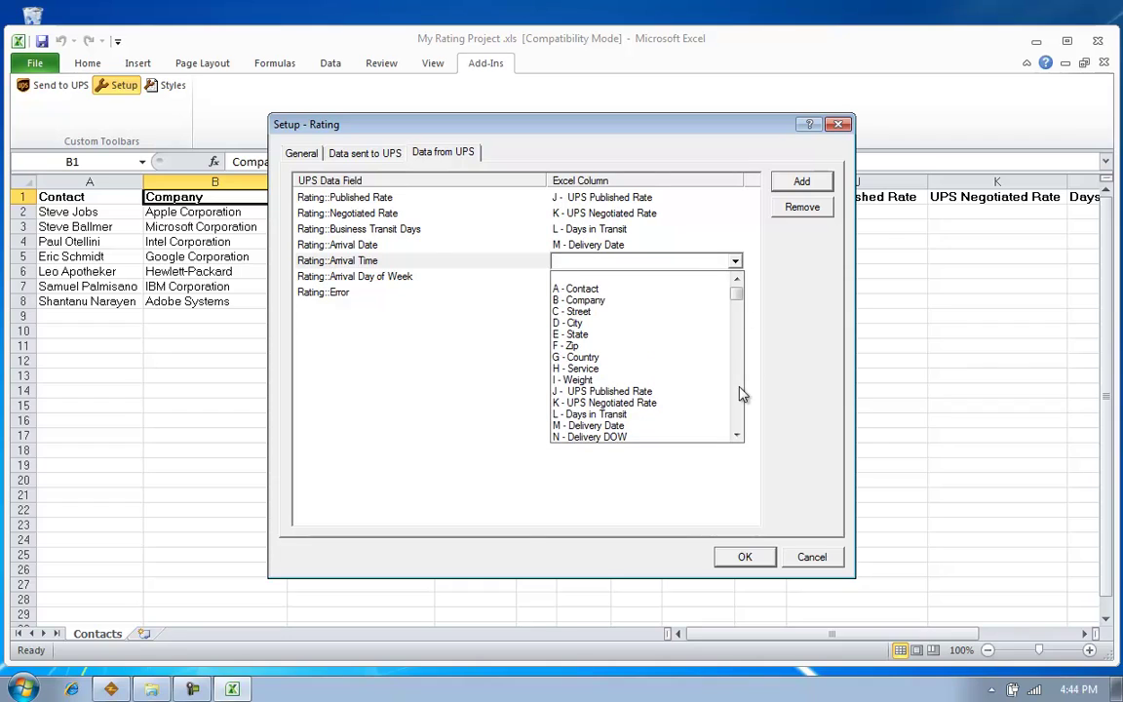
pyautogui.click(738, 436)
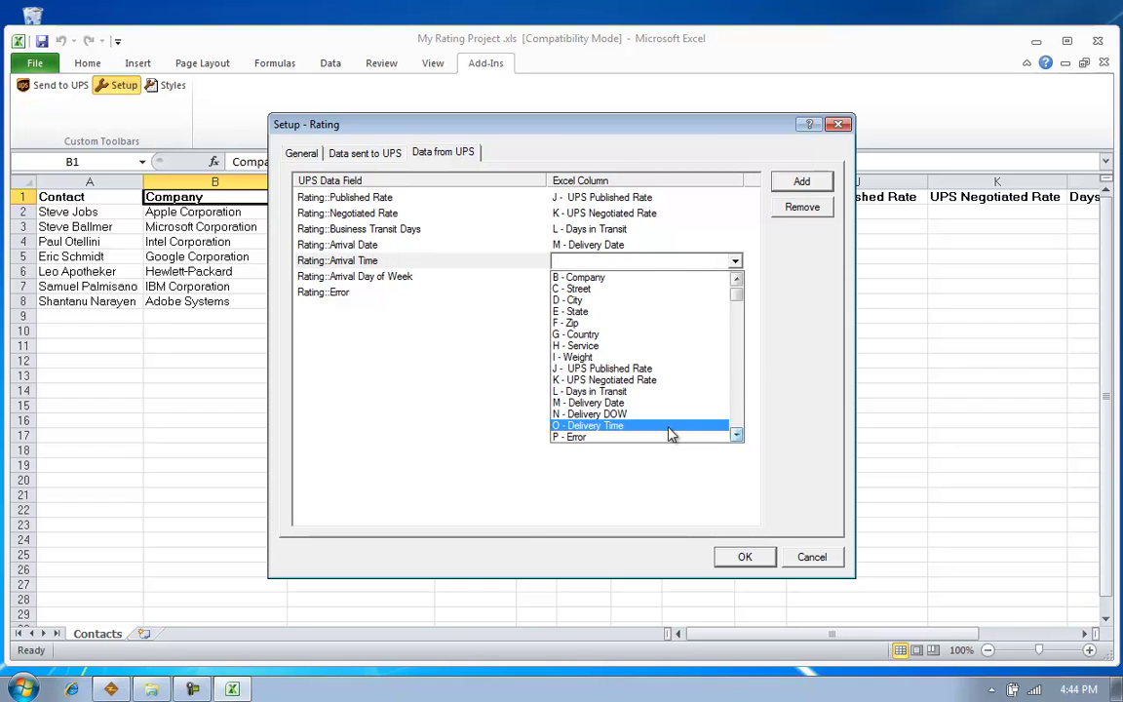
pyautogui.click(590, 425)
pyautogui.click(629, 277)
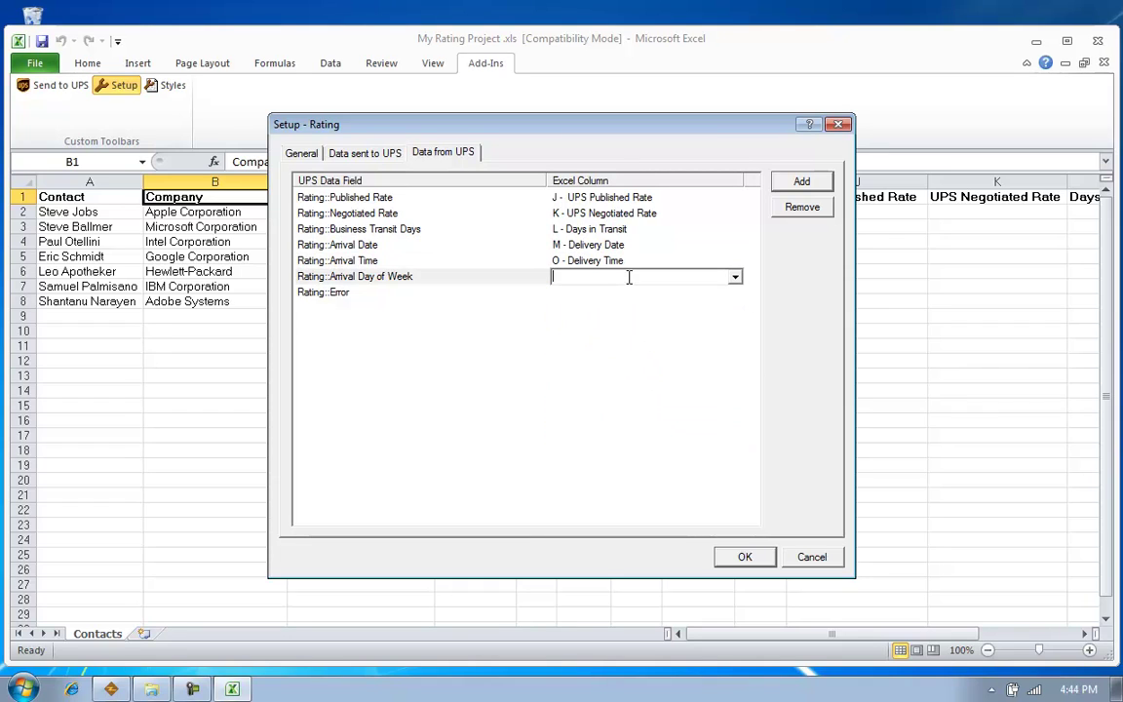
pyautogui.click(735, 277)
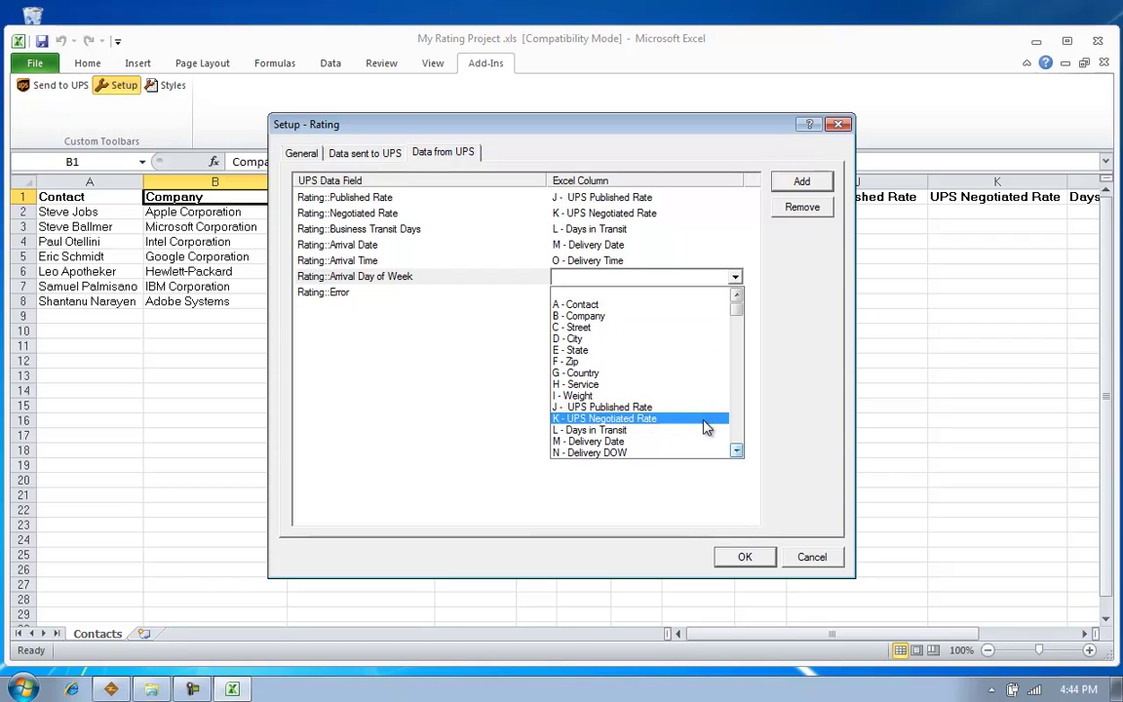
pyautogui.click(694, 453)
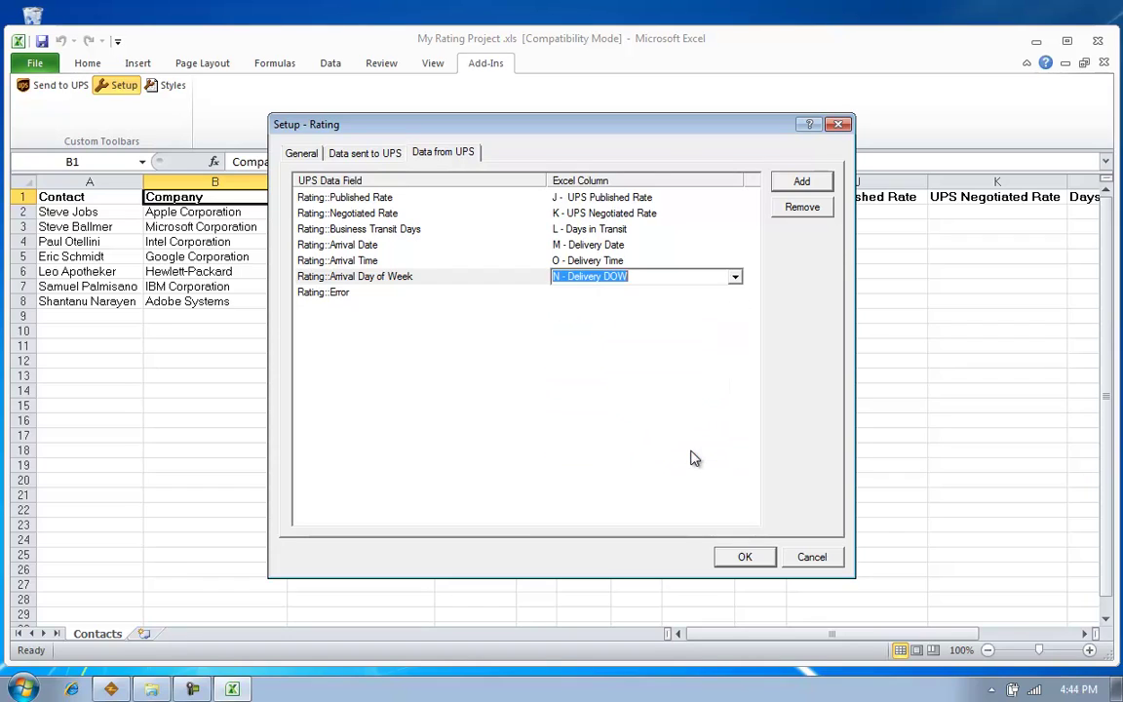
pyautogui.click(634, 293)
pyautogui.click(735, 292)
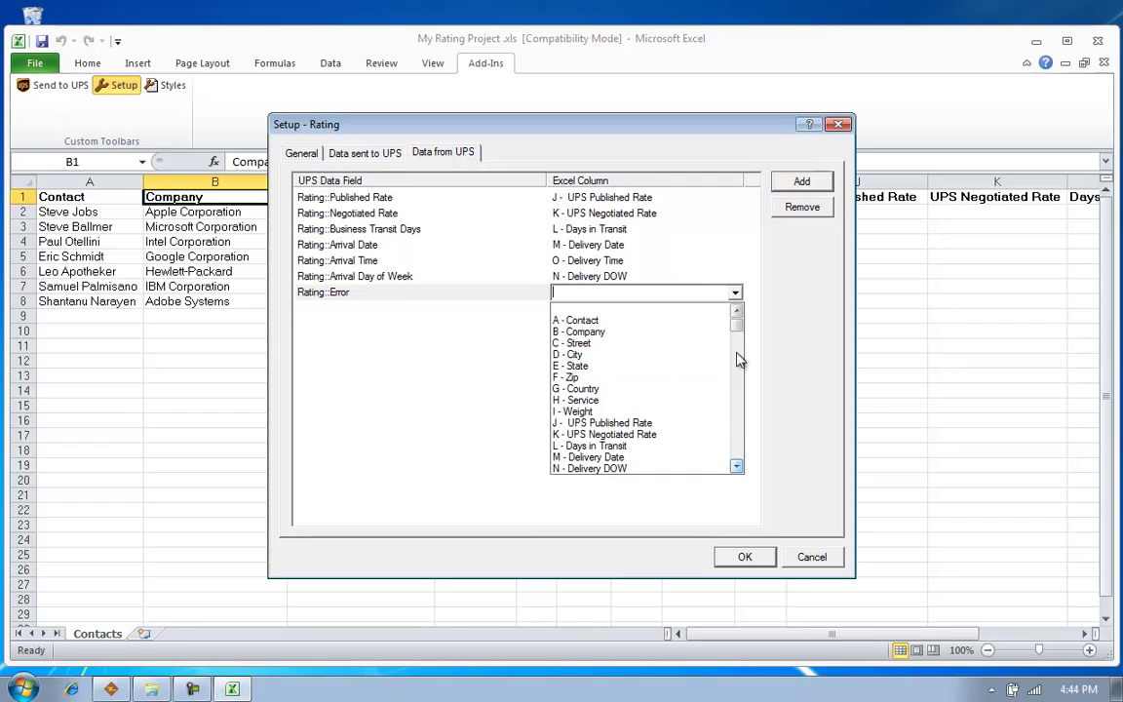
pyautogui.click(737, 468)
pyautogui.click(737, 467)
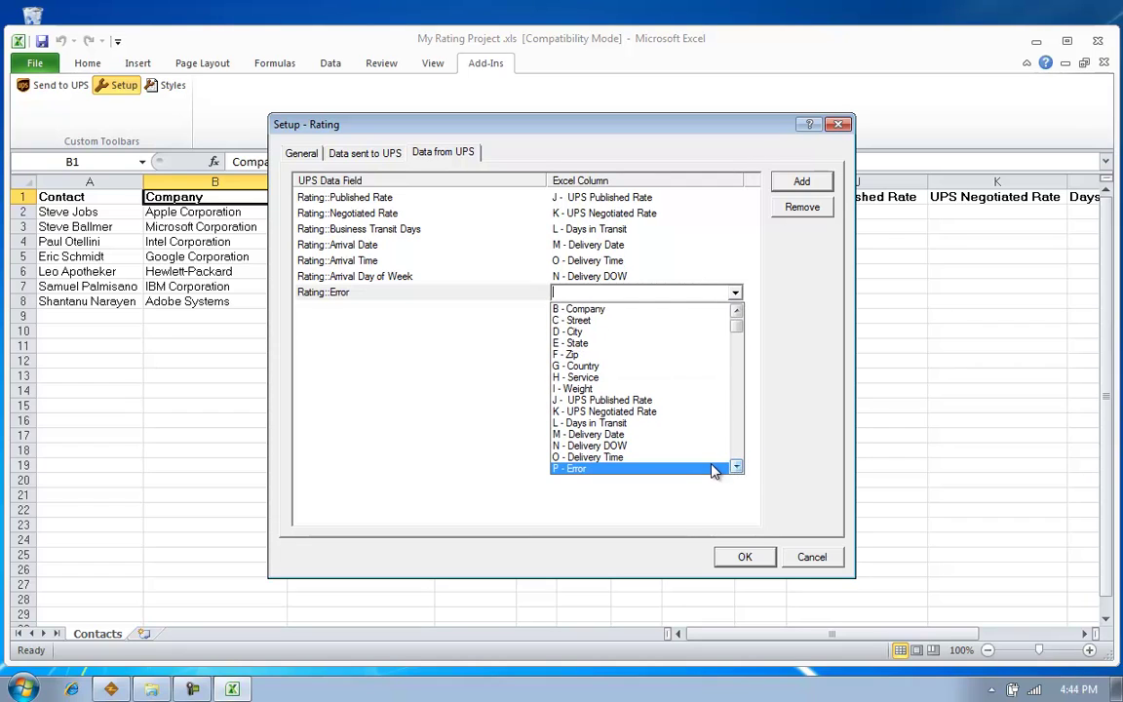
pyautogui.click(709, 468)
pyautogui.click(745, 557)
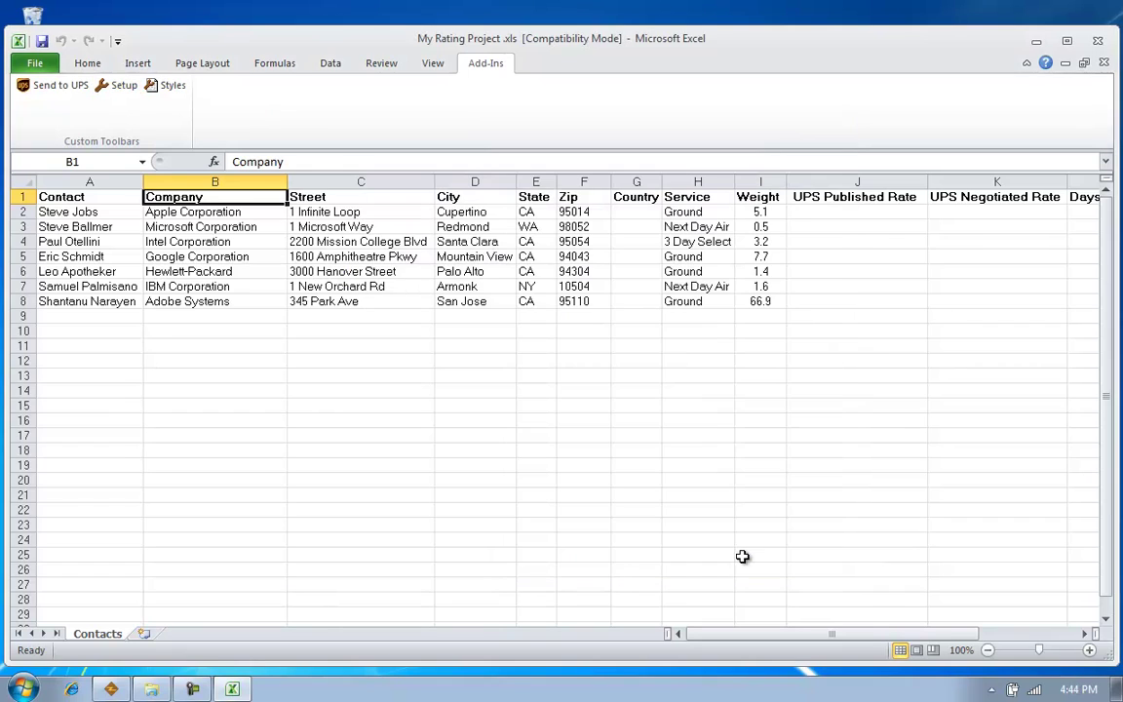
# Send every contact row from A2 to UPS to fill published and negotiated rates
pyautogui.click(133, 215)
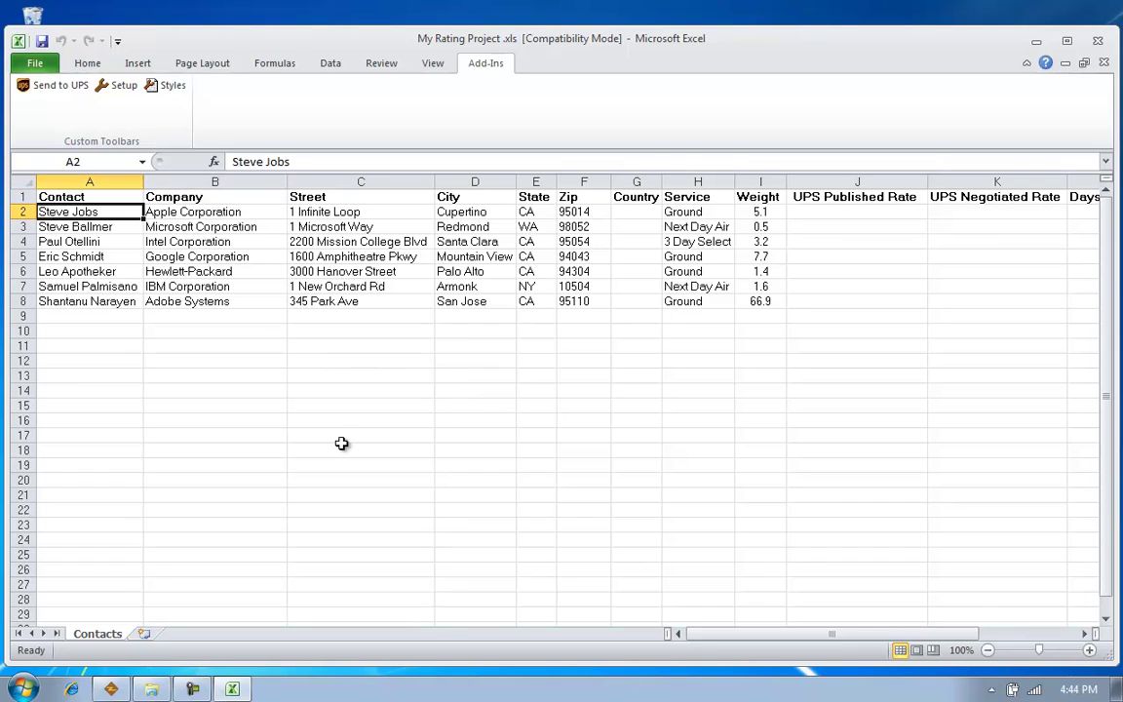
pyautogui.click(75, 90)
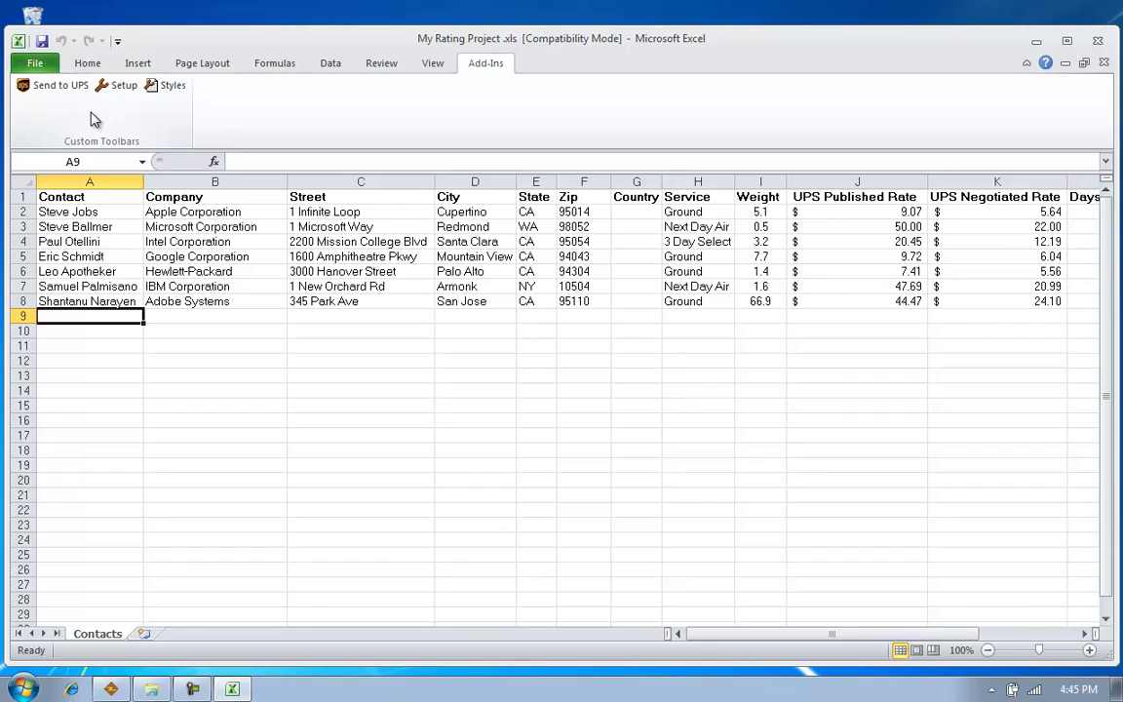
# Scroll right along row 9 to reveal transit days, delivery dates, weekdays and times
pyautogui.press('Right')
pyautogui.press('Right')
pyautogui.press('Right')
pyautogui.press('Right')
pyautogui.press('Right')
pyautogui.press('Right')
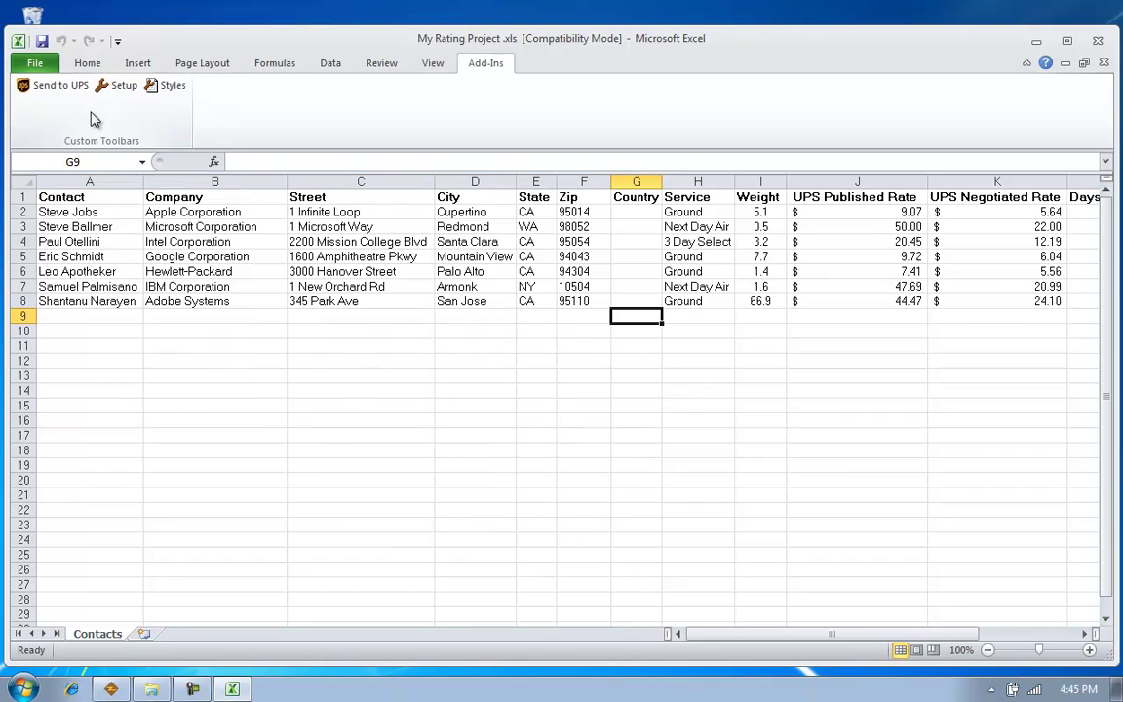
pyautogui.press('Right')
pyautogui.press('Right')
pyautogui.press('Right')
pyautogui.press('Right')
pyautogui.press('Right')
pyautogui.press('Right')
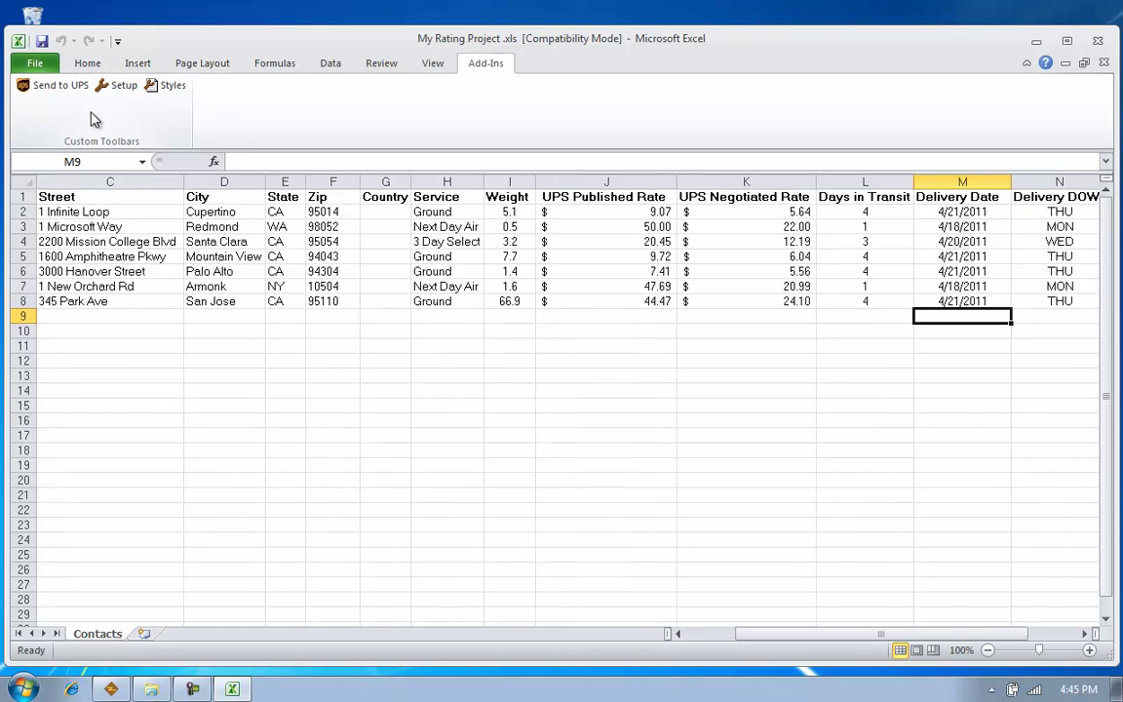
pyautogui.press('Right')
pyautogui.press('Right')
pyautogui.press('Right')
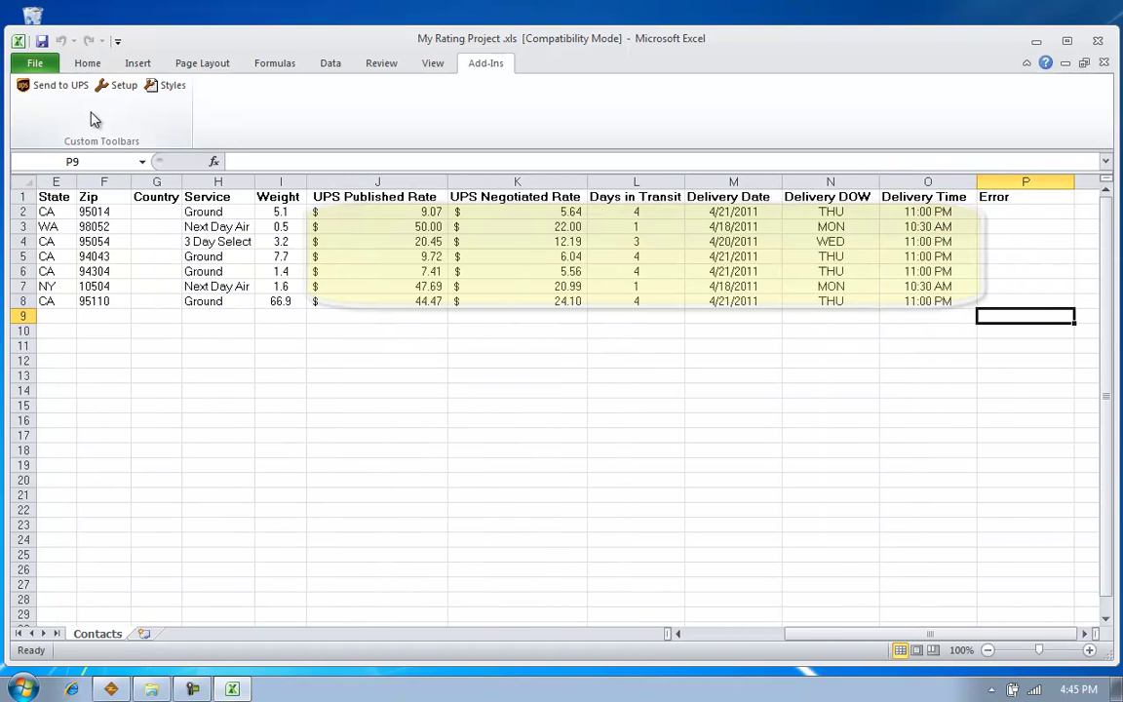